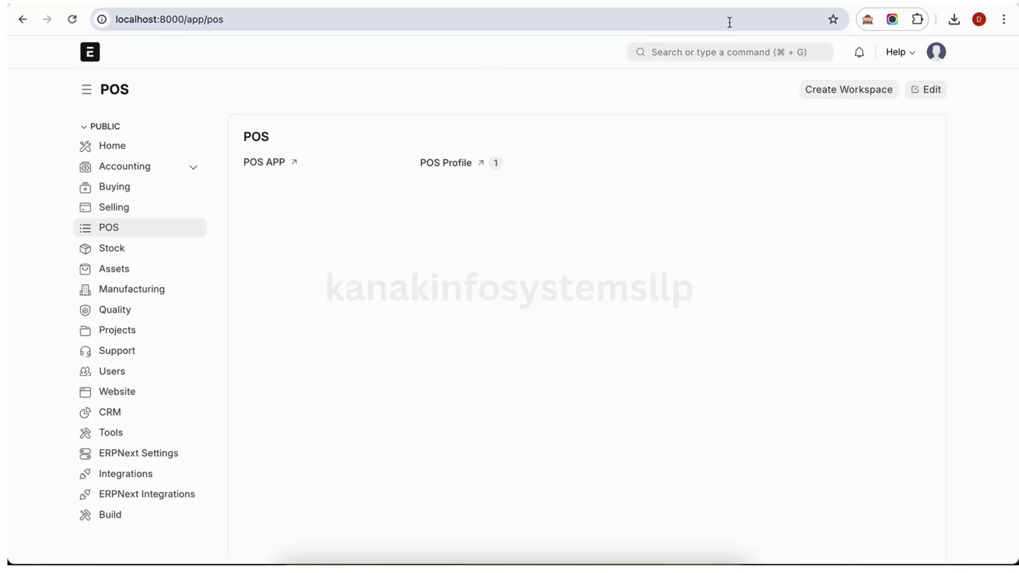
Step: Find the T-shirt item via Item List, check its Pos Category 'clothes', then return Home
left_click(726, 48)
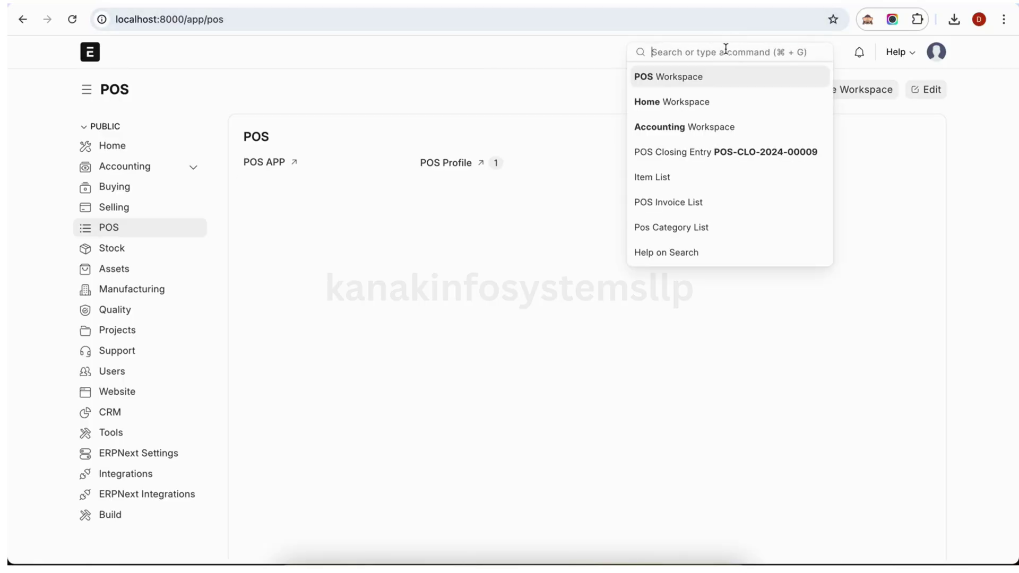
type("list")
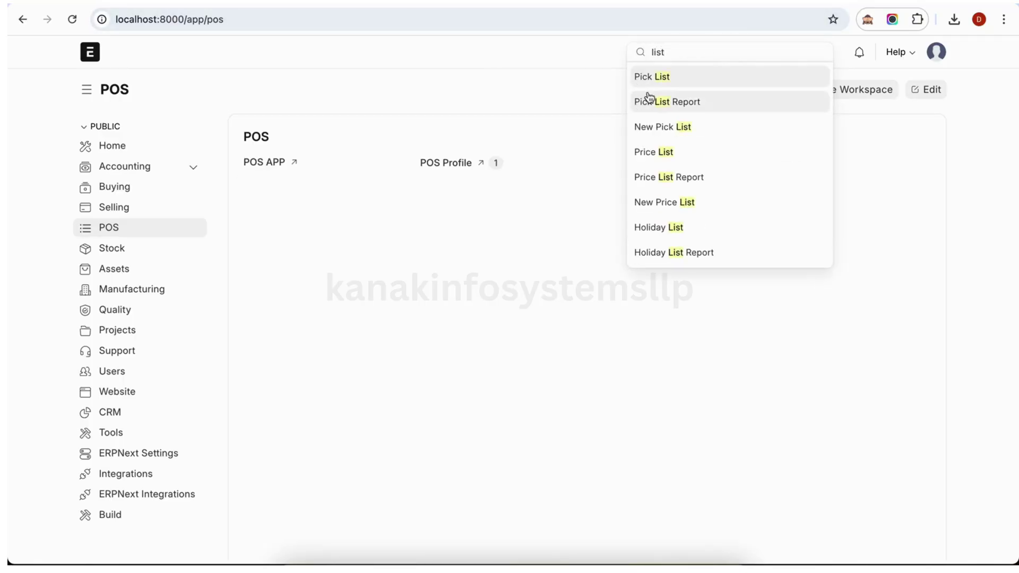
key("BackSpace")
key("BackSpace")
key("BackSpace")
key("BackSpace")
type("ltem")
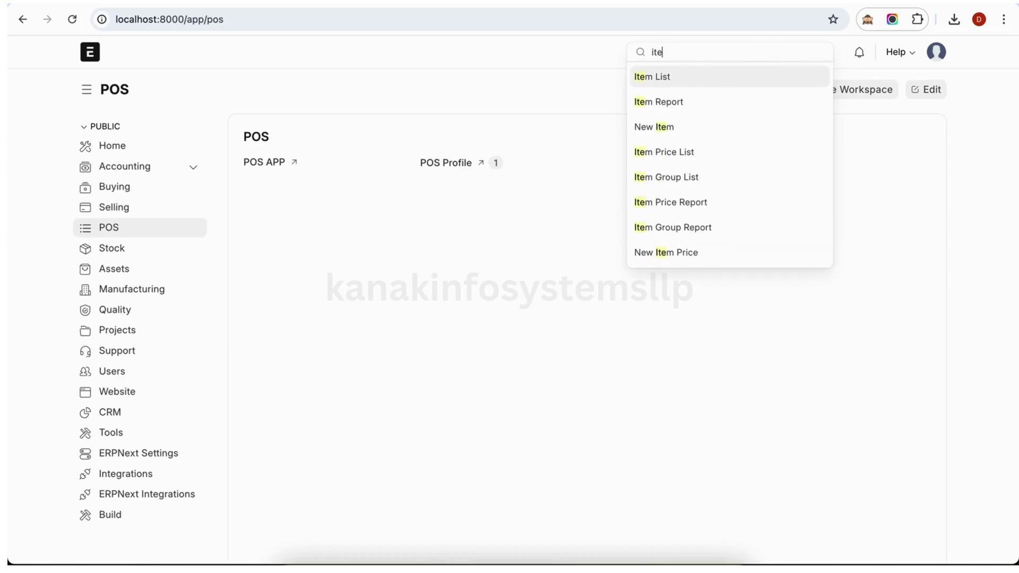
left_click(672, 79)
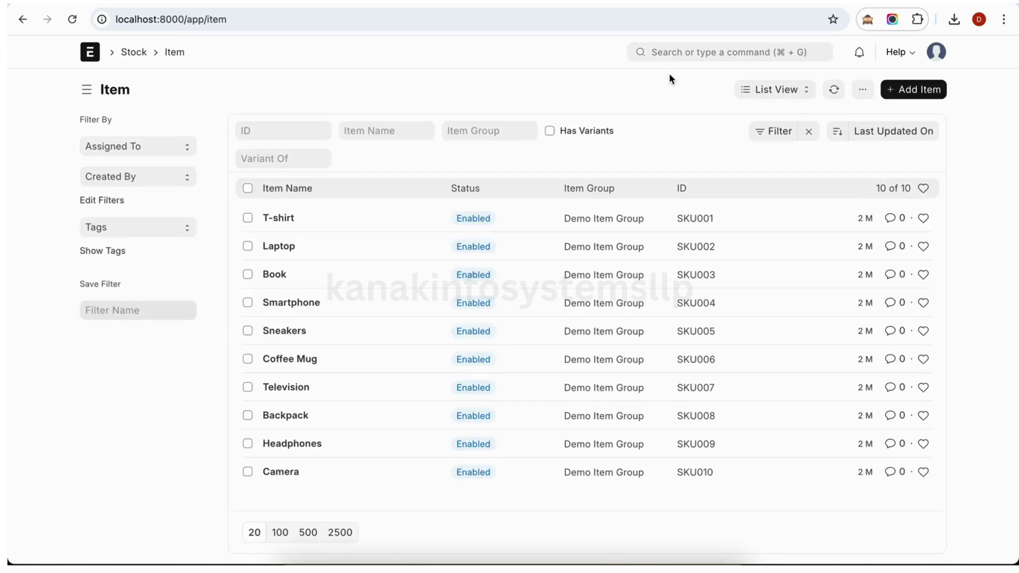
left_click(371, 230)
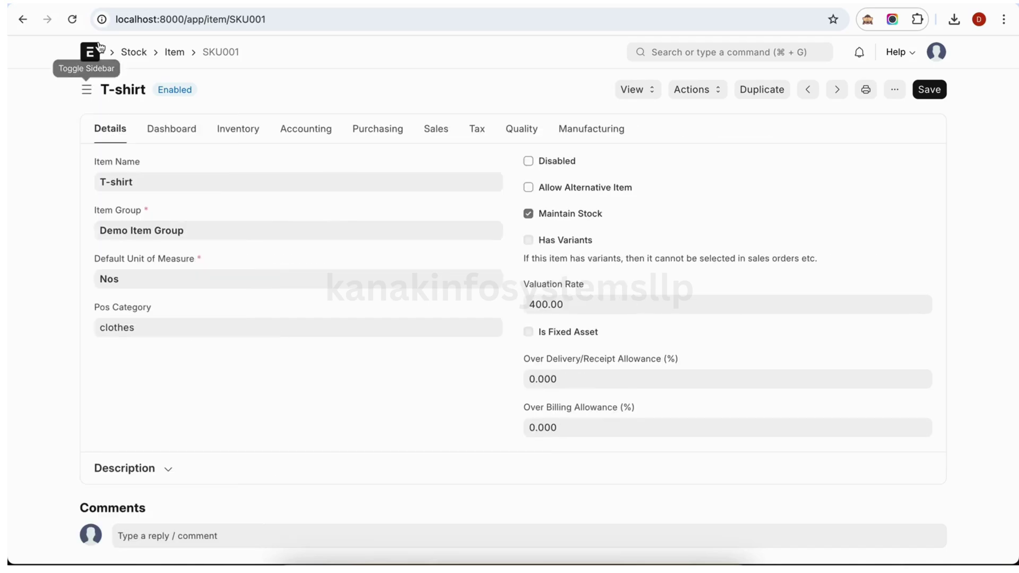
left_click(97, 51)
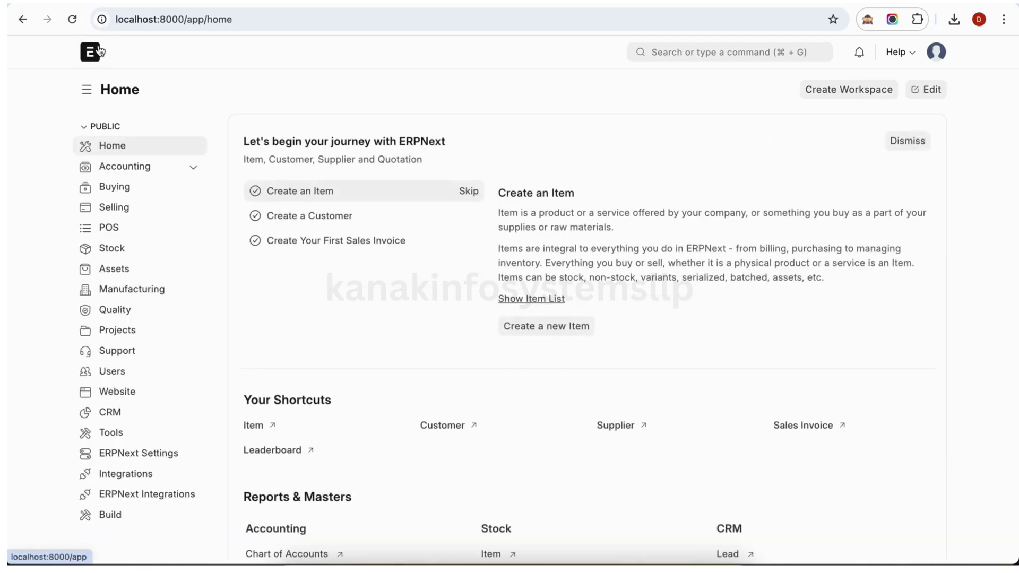
Step: Review the kanak profile in the POS Profile list, then go back to the POS workspace
left_click(107, 236)
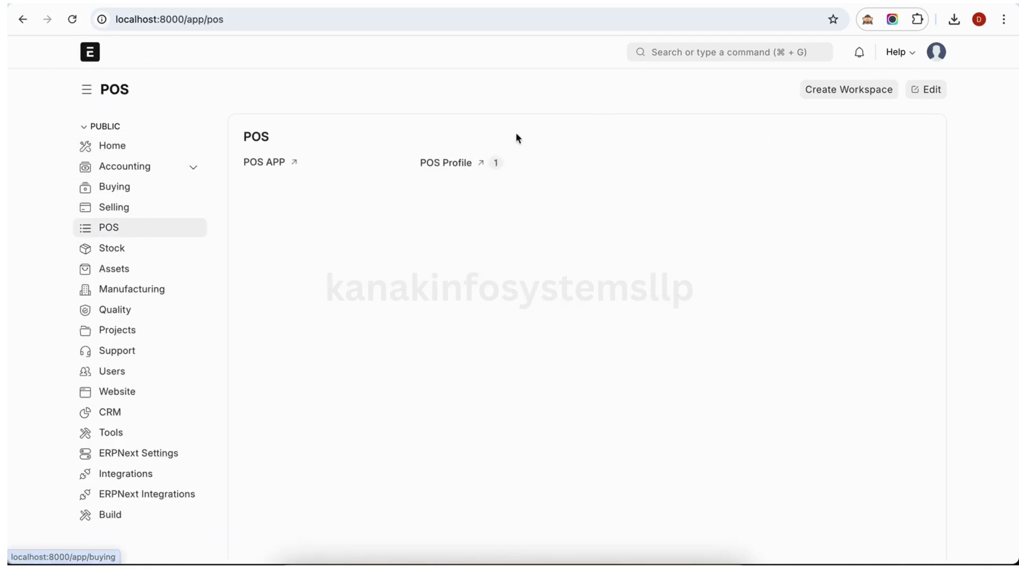
left_click(460, 162)
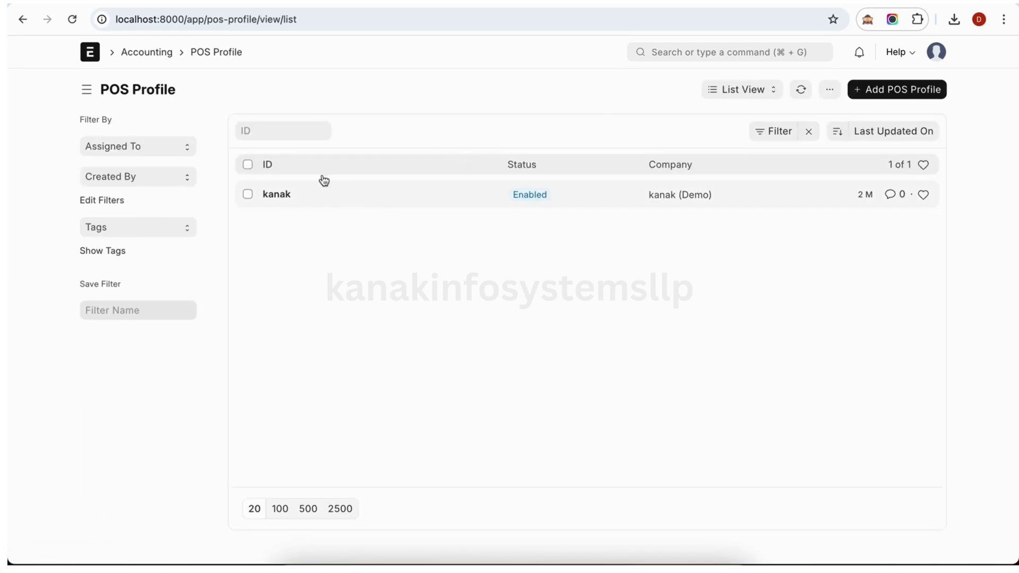
left_click(90, 53)
left_click(106, 233)
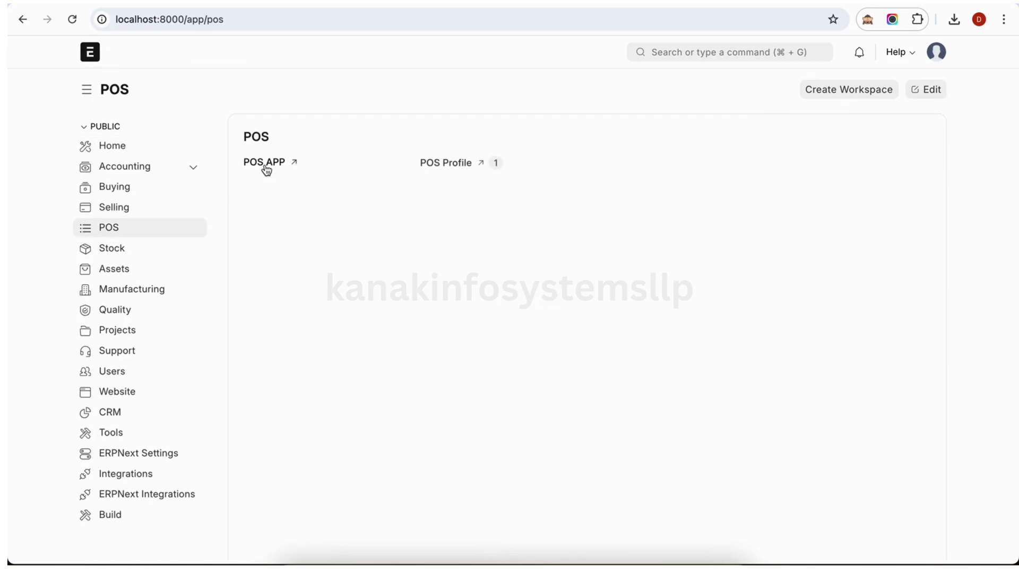
Step: Start POS APP with the kanak profile and open a session with 500 opening cash
left_click(267, 163)
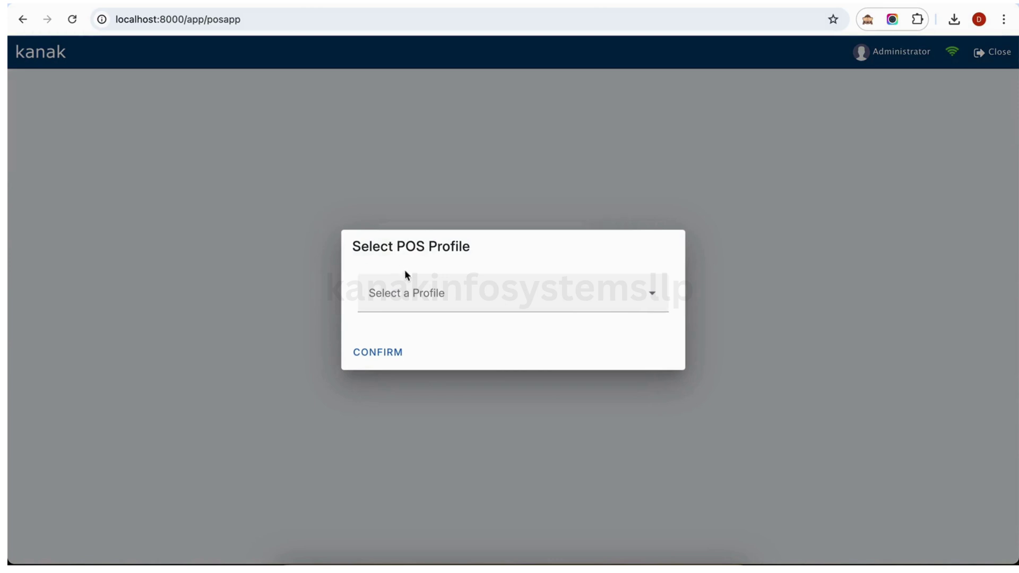
left_click(413, 290)
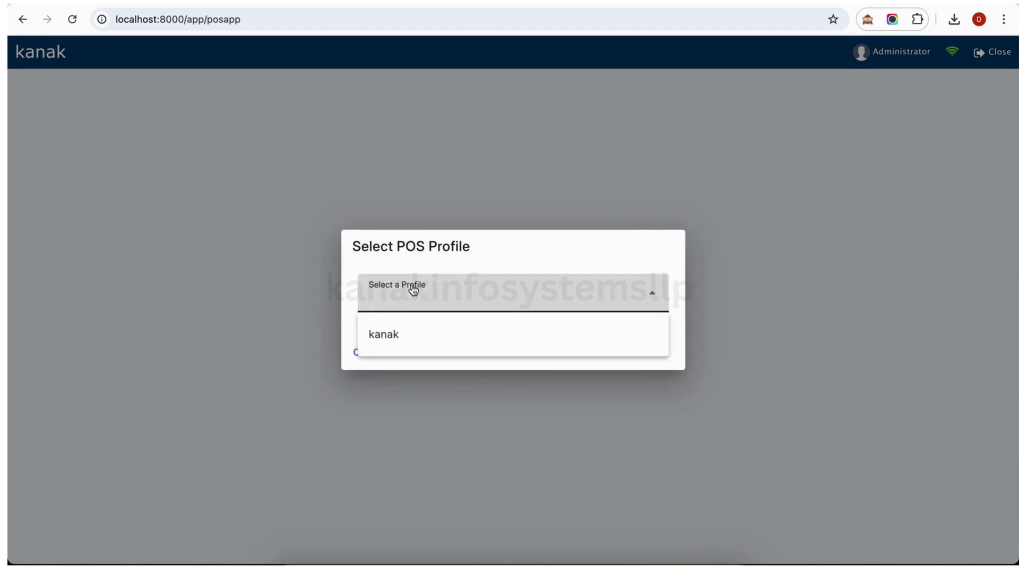
left_click(412, 334)
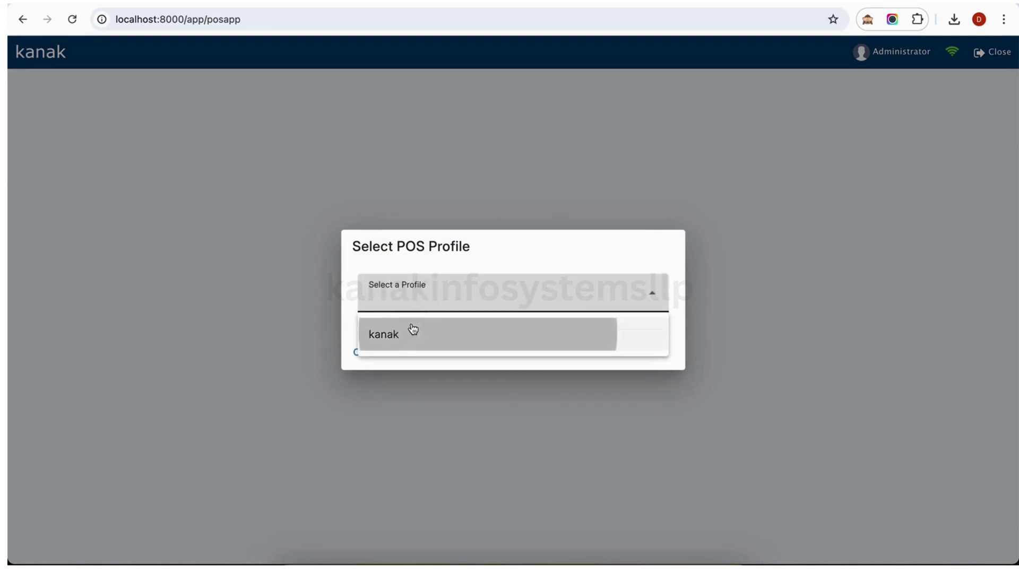
left_click(394, 352)
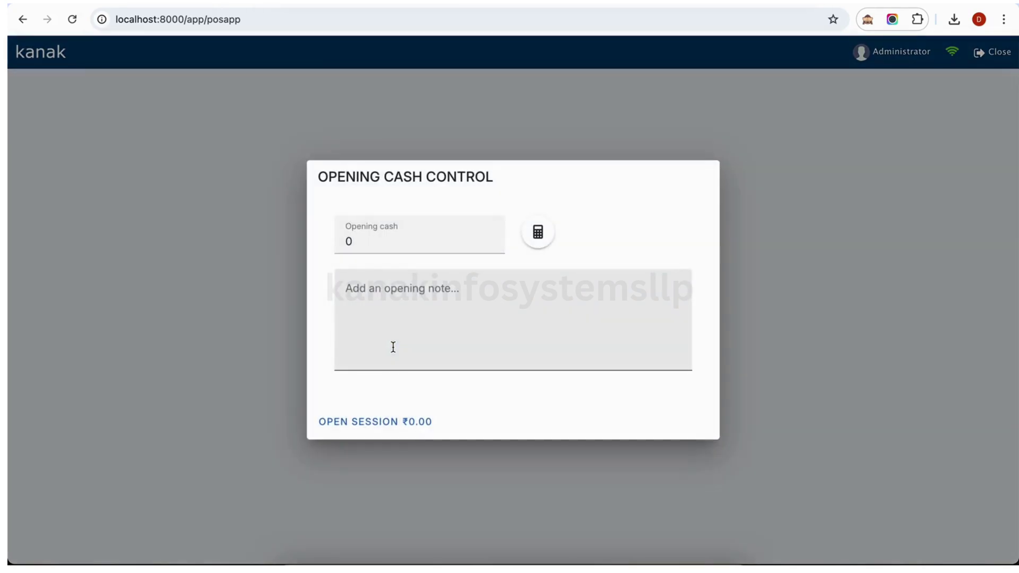
left_click(381, 242)
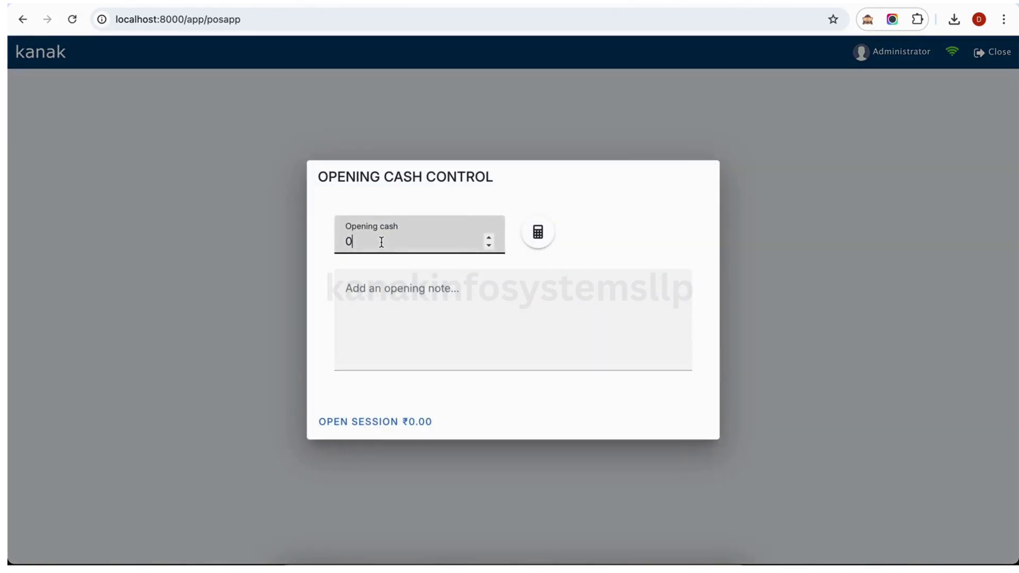
key("BackSpace")
type("500")
left_click(381, 421)
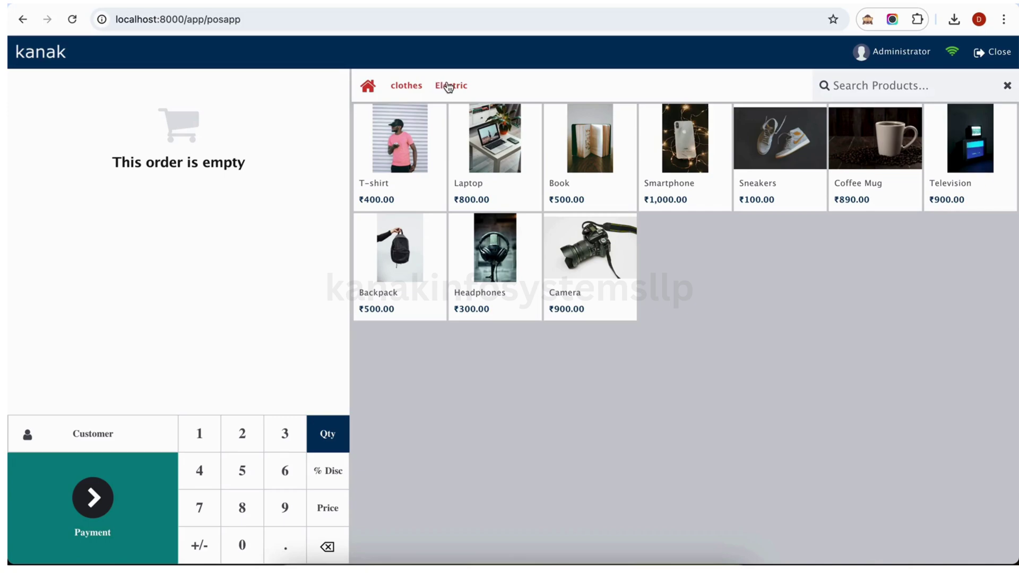
Step: Browse the clothes and Electric categories and add an ₹800 Laptop to the order
left_click(418, 86)
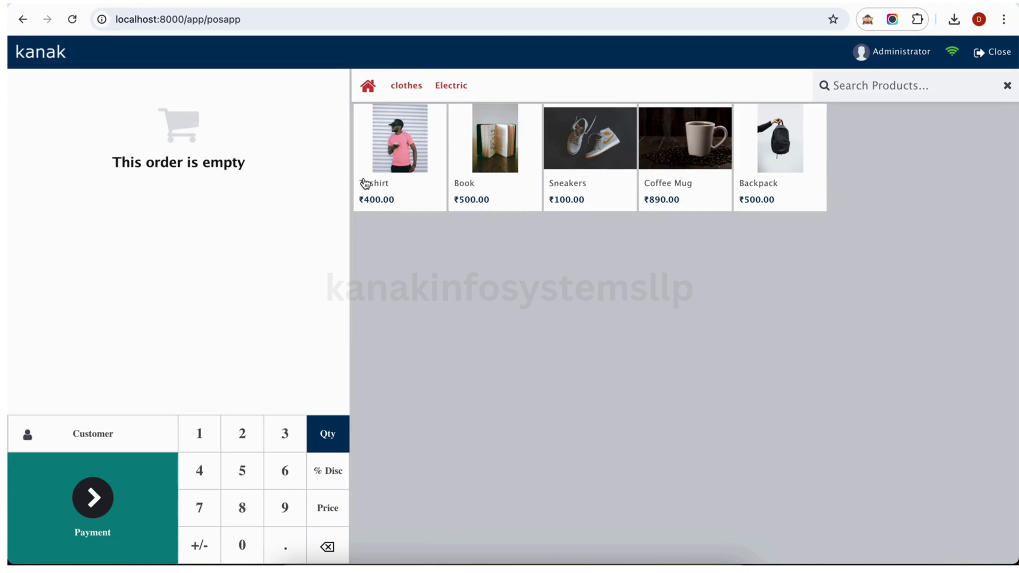
left_click(453, 88)
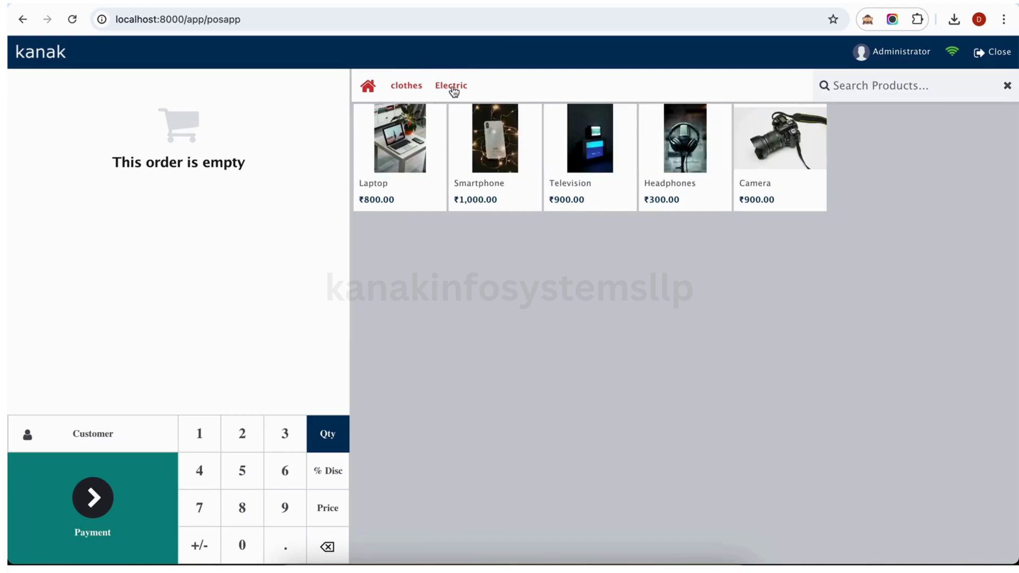
left_click(410, 147)
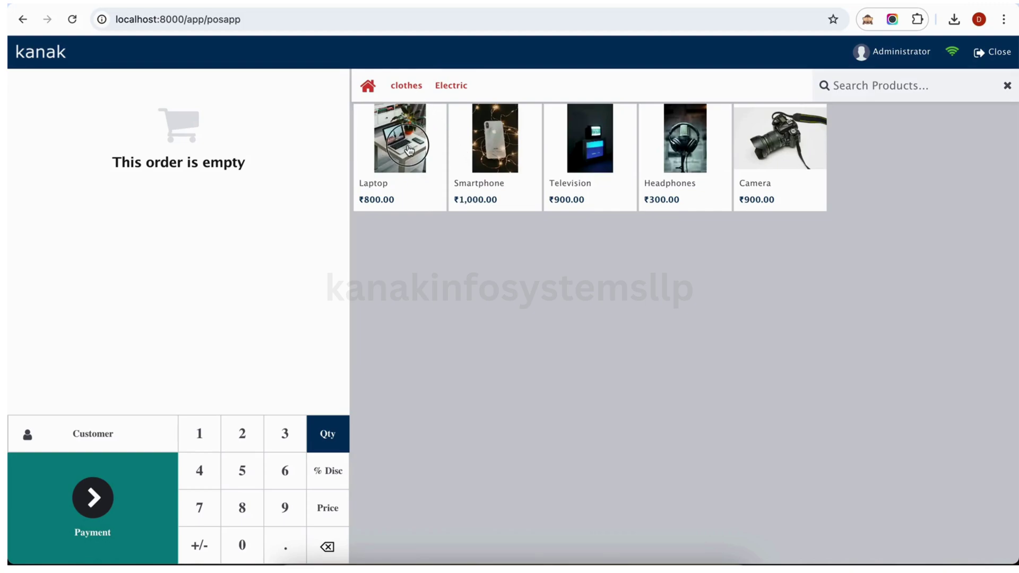
Step: Add a Smartphone and, after searching 'book', a Book to the order
left_click(494, 152)
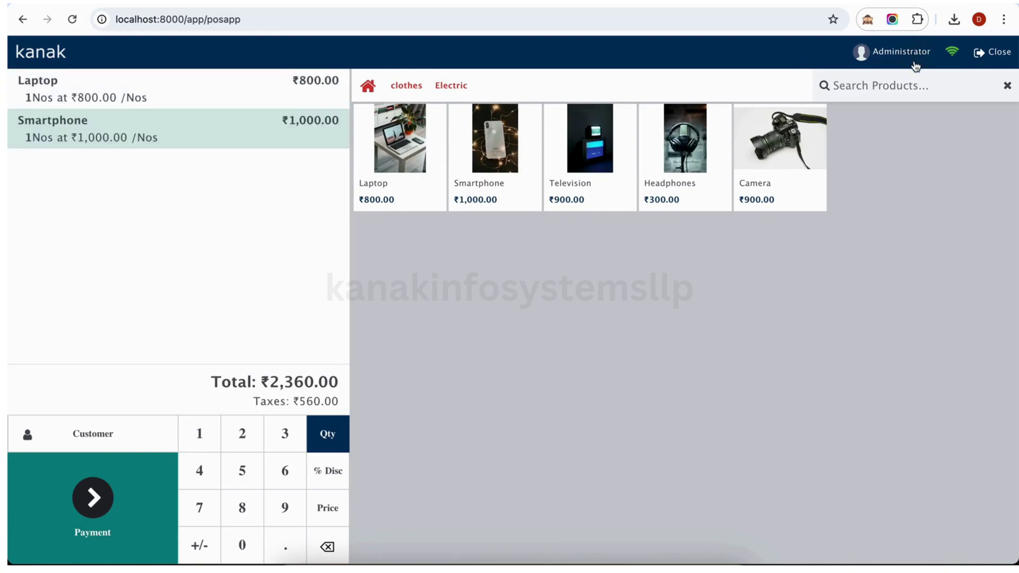
left_click(909, 80)
type("book")
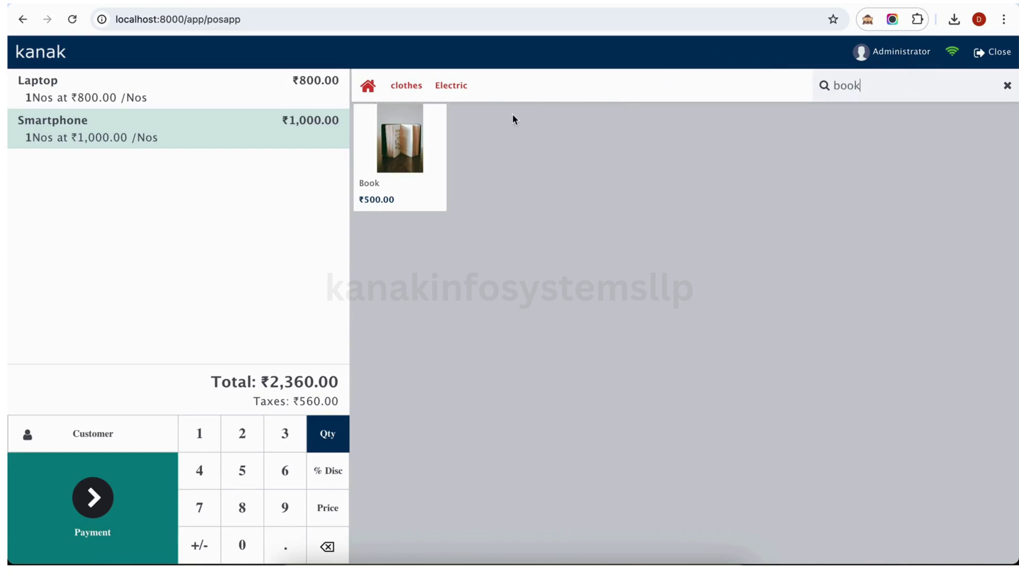
left_click(426, 150)
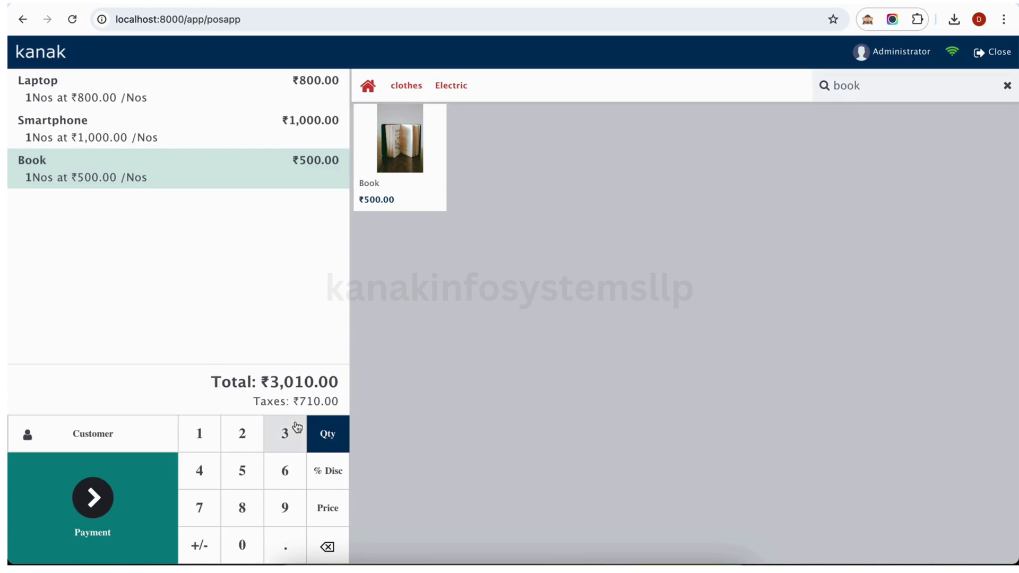
Step: Enter 50 as the Book quantity, then remove both digits, leaving it at 0
left_click(246, 470)
left_click(242, 542)
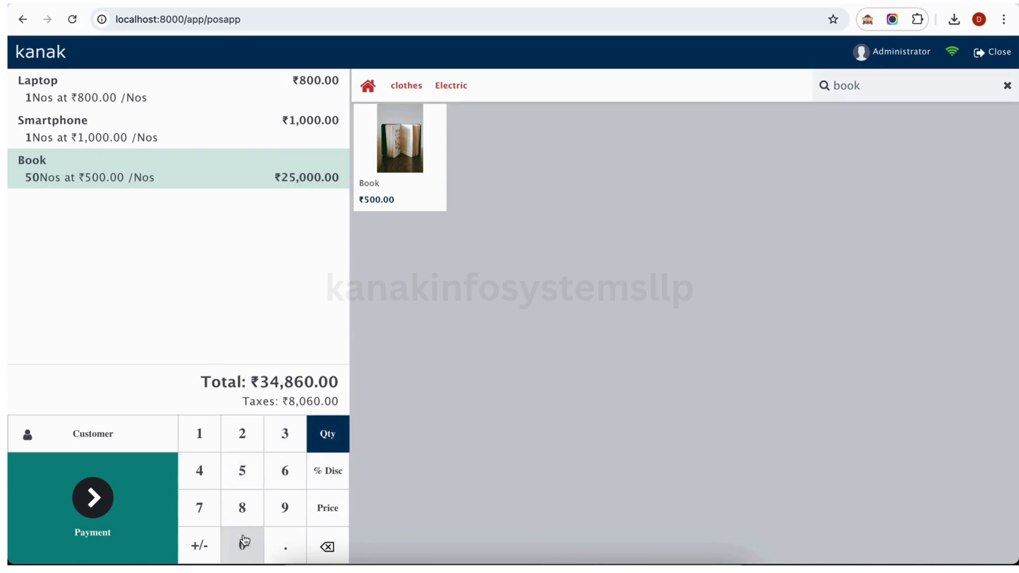
left_click(327, 543)
left_click(328, 543)
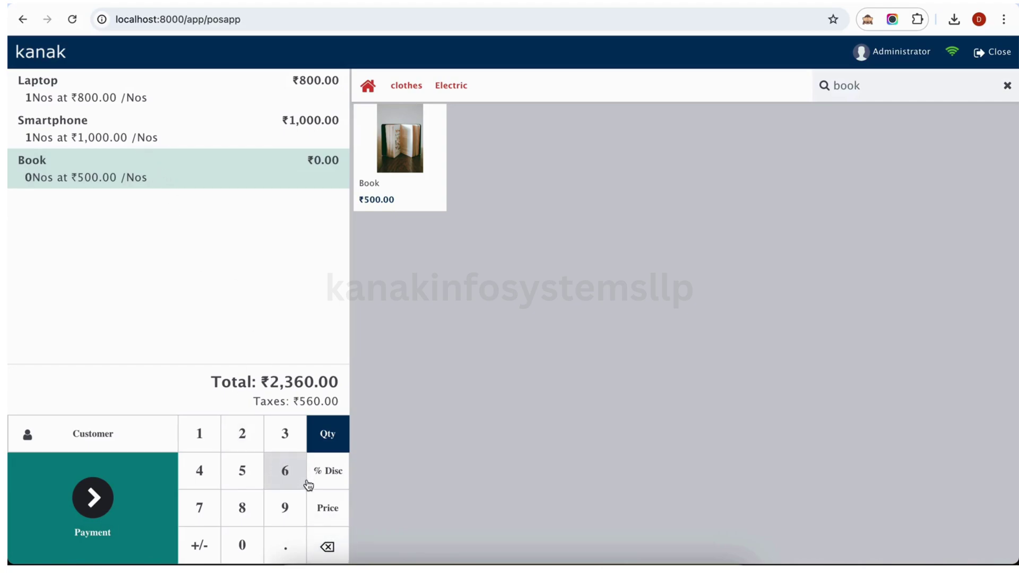
Step: Change the Smartphone line's price to ₹50
left_click(160, 143)
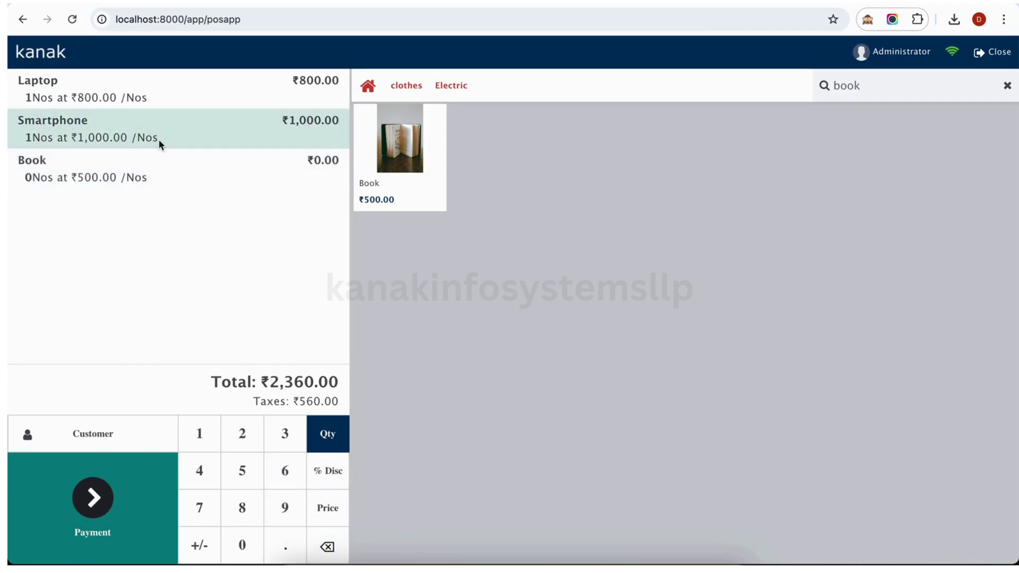
left_click(329, 503)
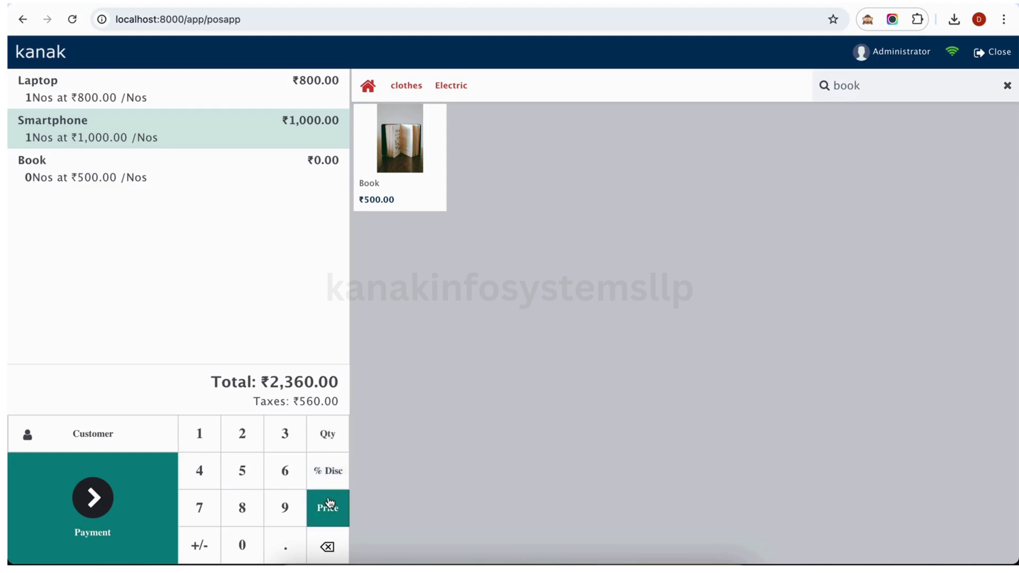
left_click(261, 473)
left_click(245, 543)
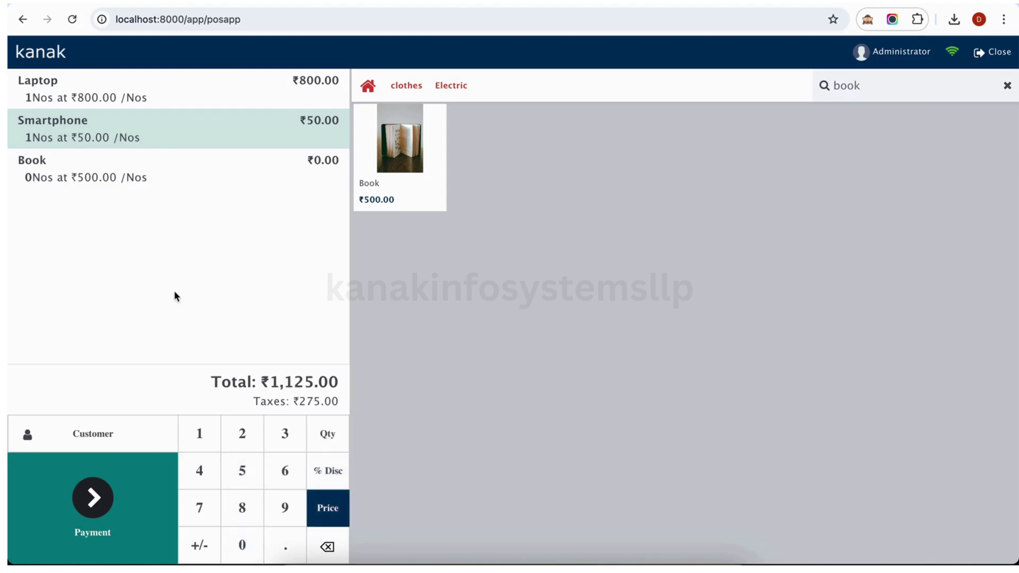
Step: Set the Book line's quantity to 10, bringing the total to ₹7,625.00
left_click(107, 163)
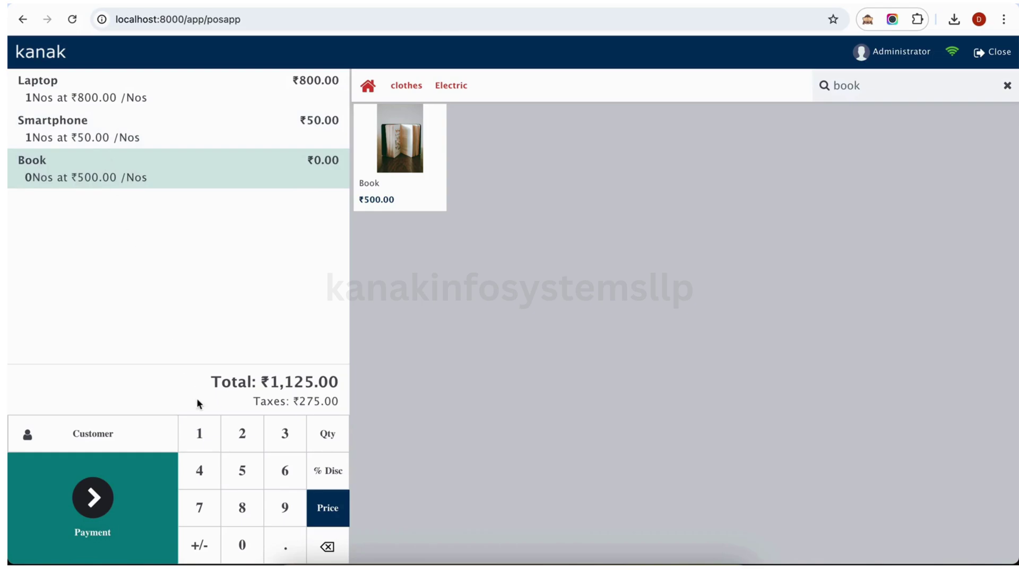
left_click(315, 436)
left_click(211, 445)
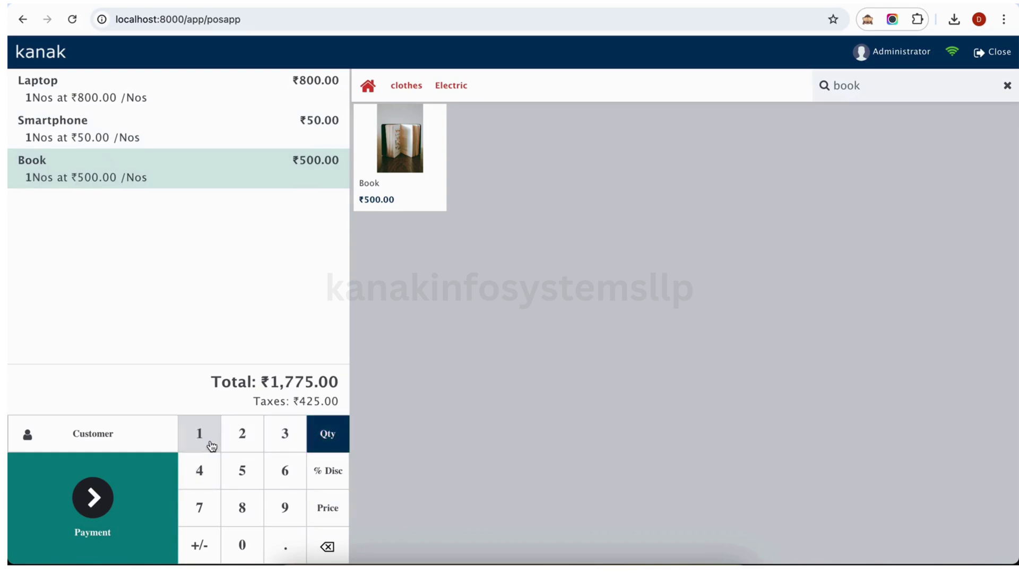
left_click(244, 550)
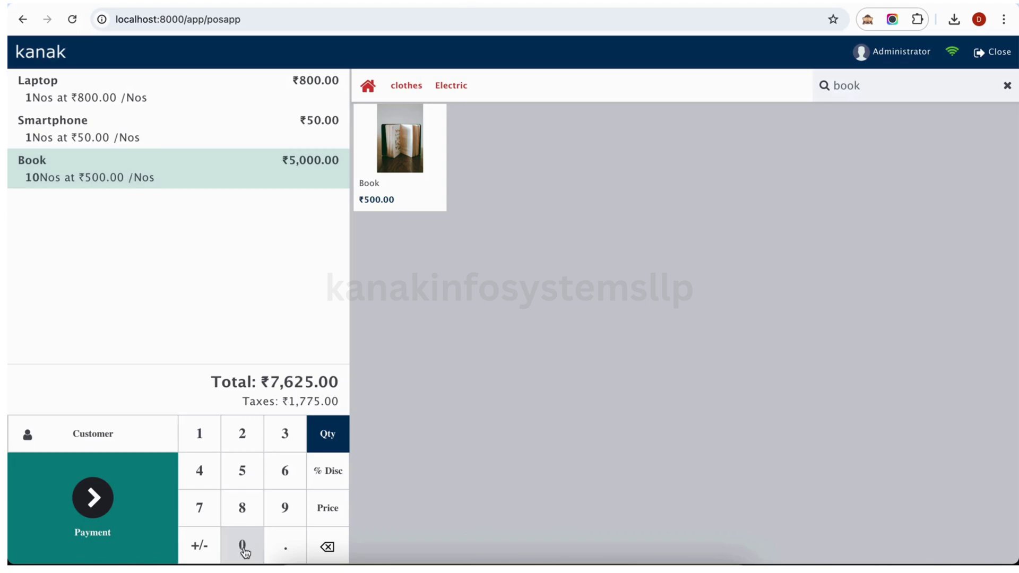
Step: Search customers for 'west' and assign West View Software Ltd. to the order
left_click(135, 444)
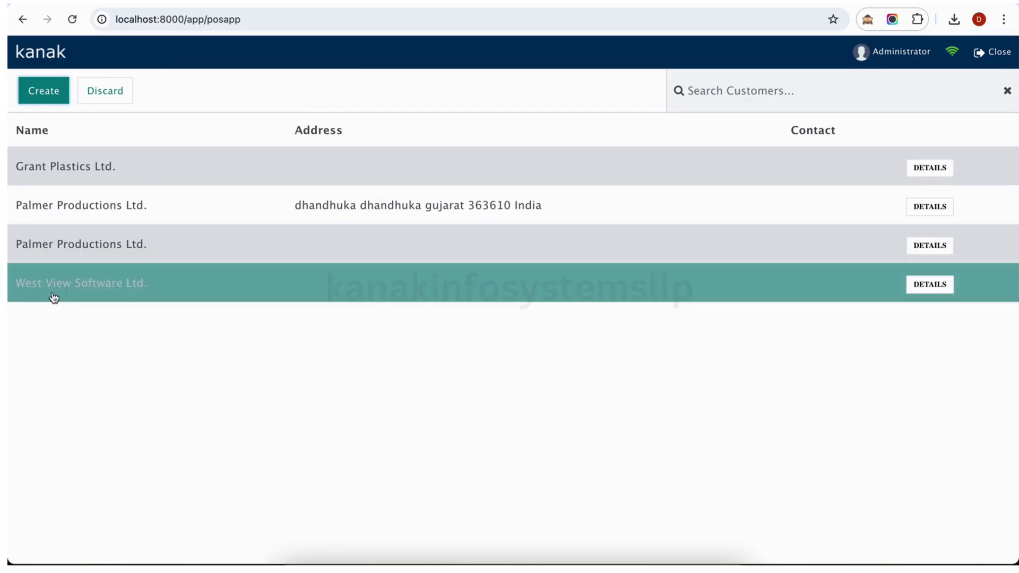
left_click(764, 96)
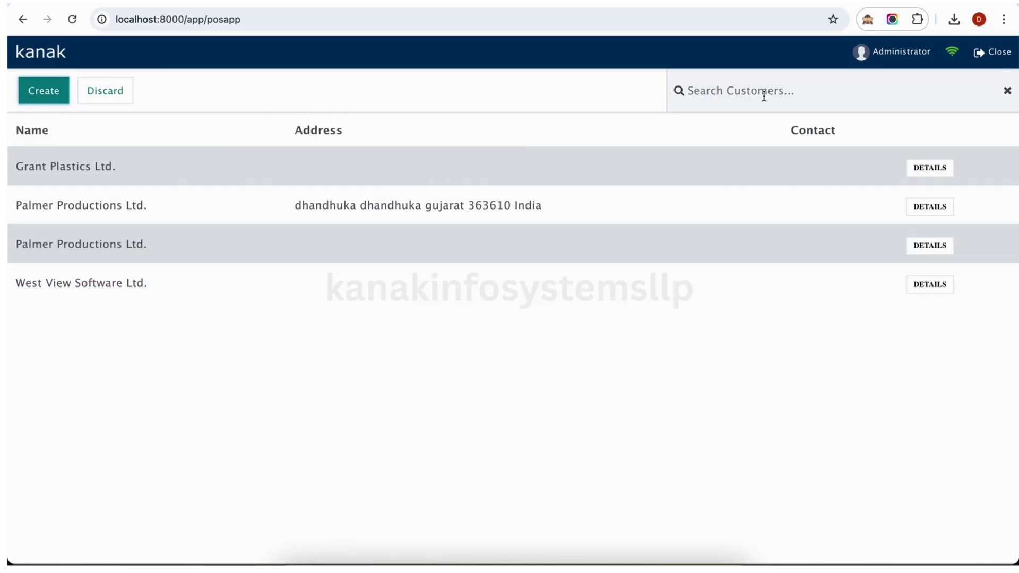
type("west")
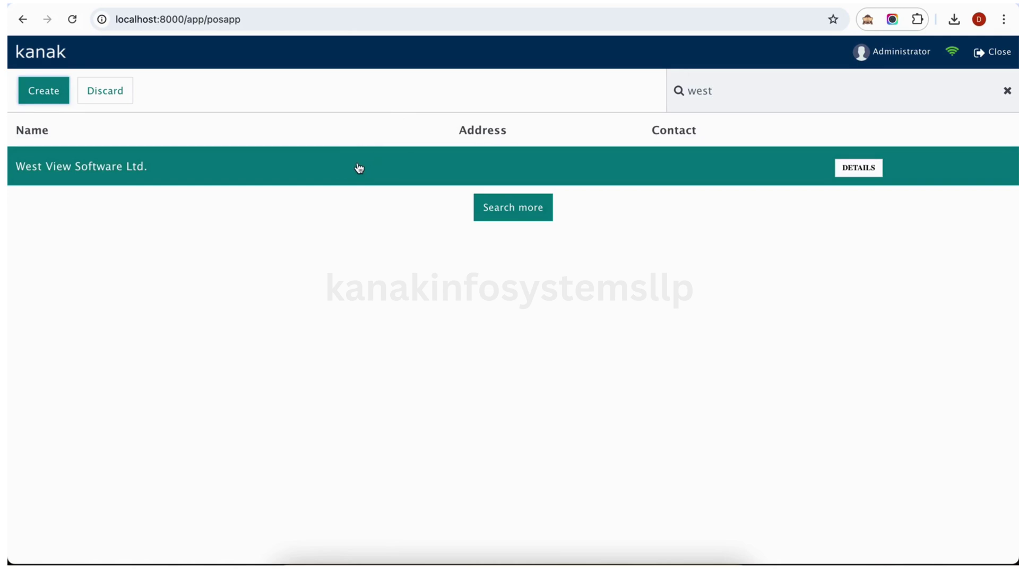
left_click(360, 168)
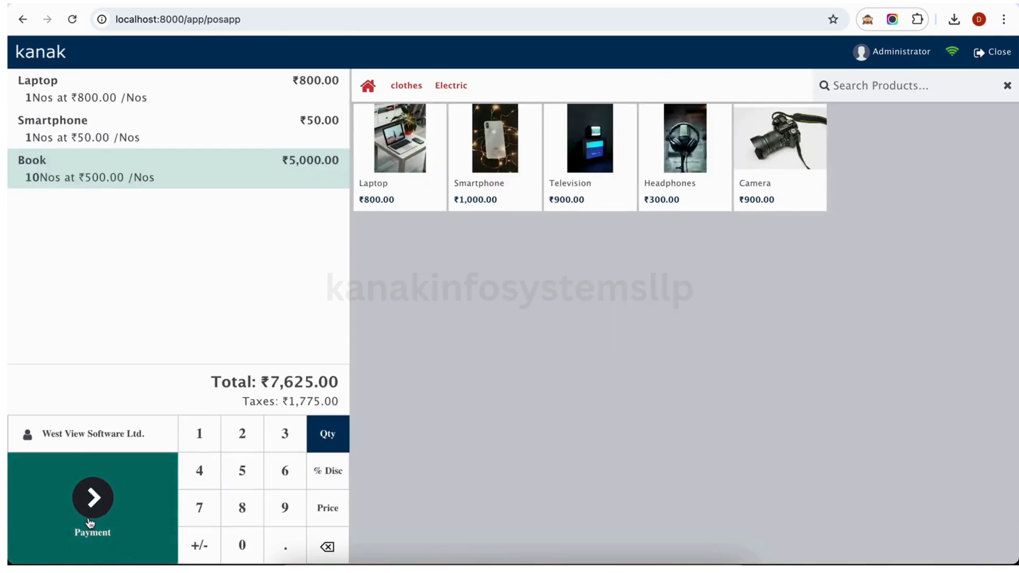
Step: Pay the ₹7,625.00 in full by Cash, validate the sale, and print the receipt
left_click(90, 523)
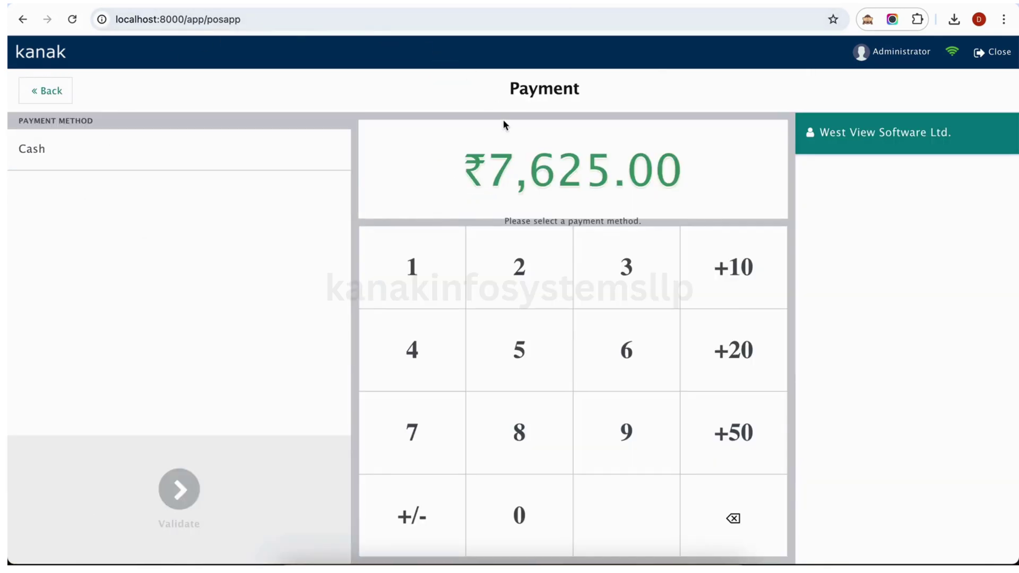
left_click(146, 161)
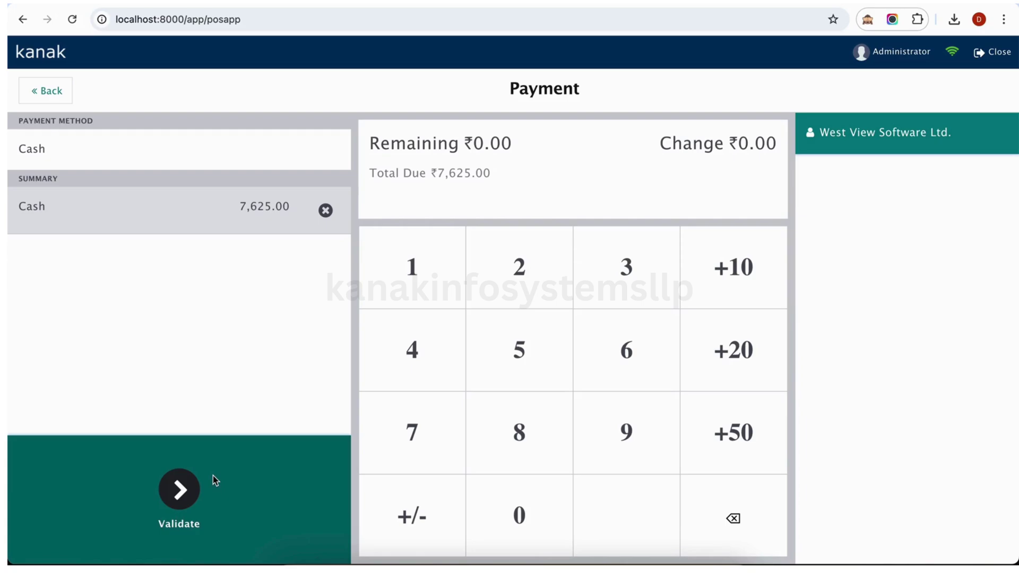
left_click(190, 492)
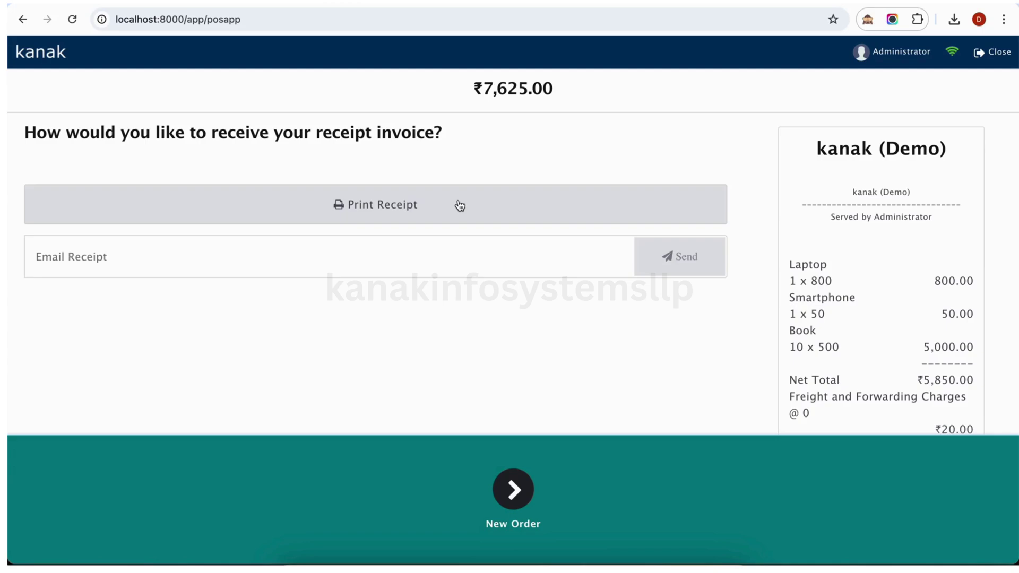
left_click(459, 206)
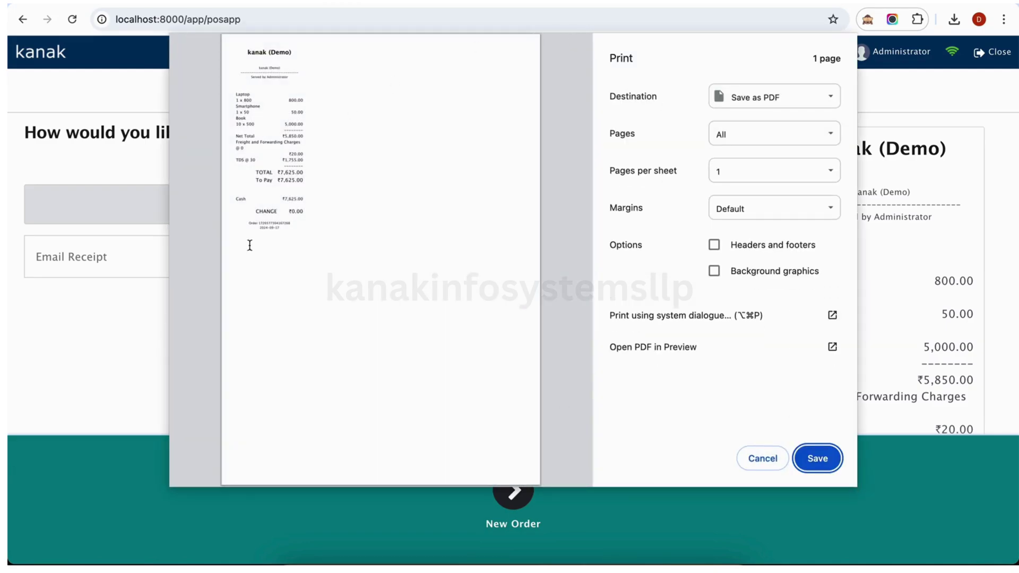
left_click(777, 456)
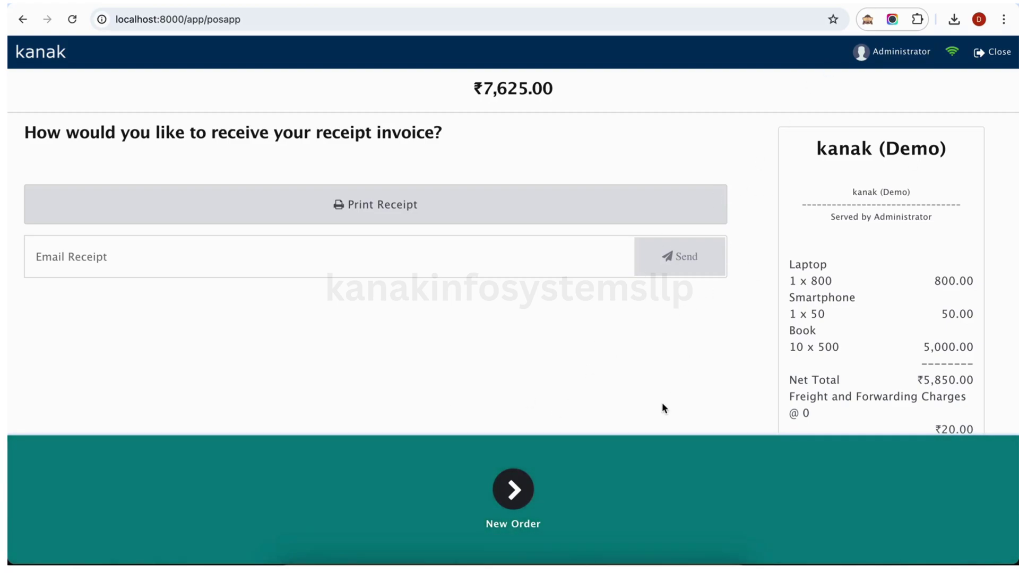
left_click(530, 523)
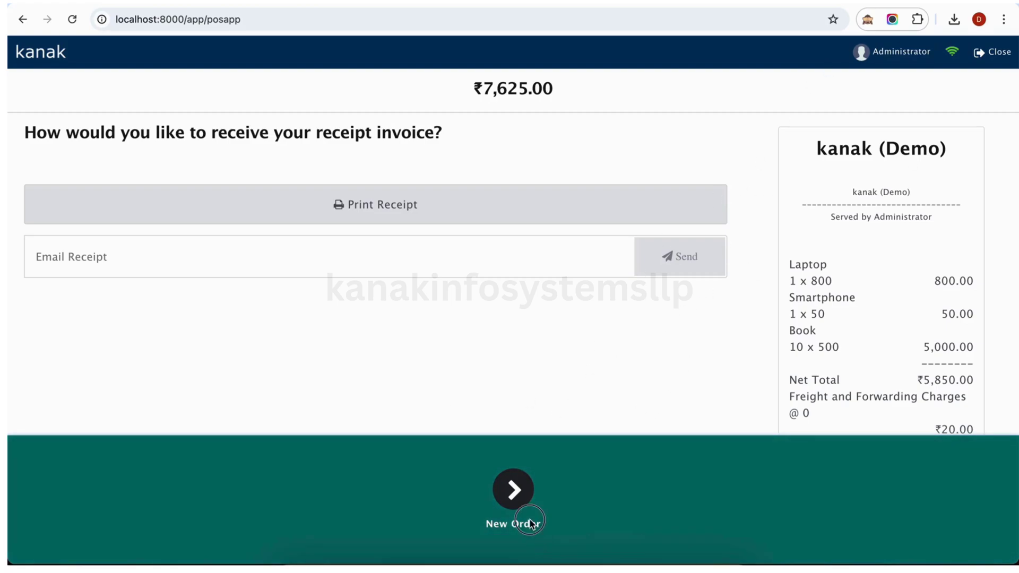
Step: Stop the frappe-bench server in Terminal with Ctrl+C, then return to the POS in Chrome
key("super+Tab")
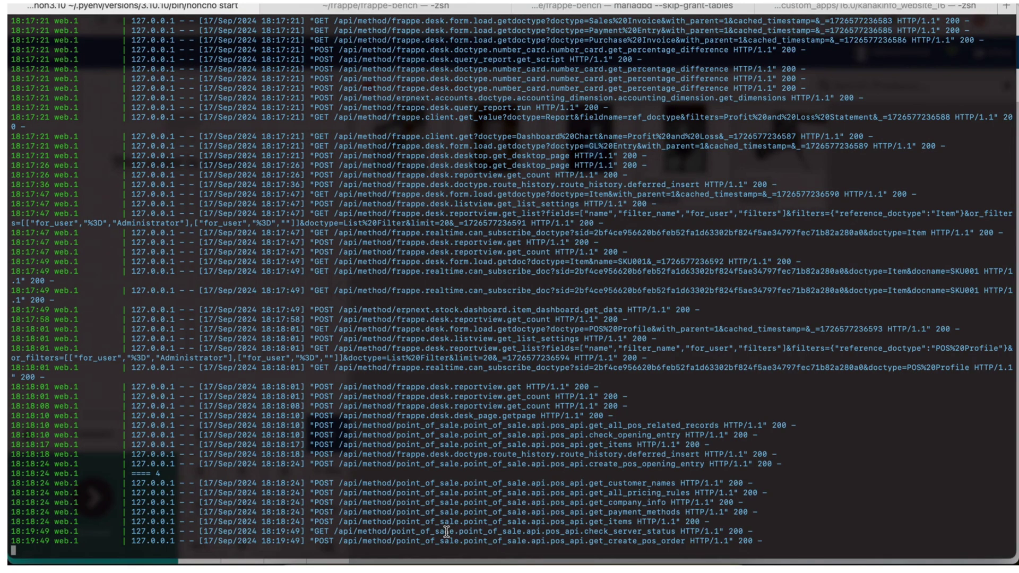
key("ctrl+c")
key("Return")
key("Return")
key("Return")
key("Return")
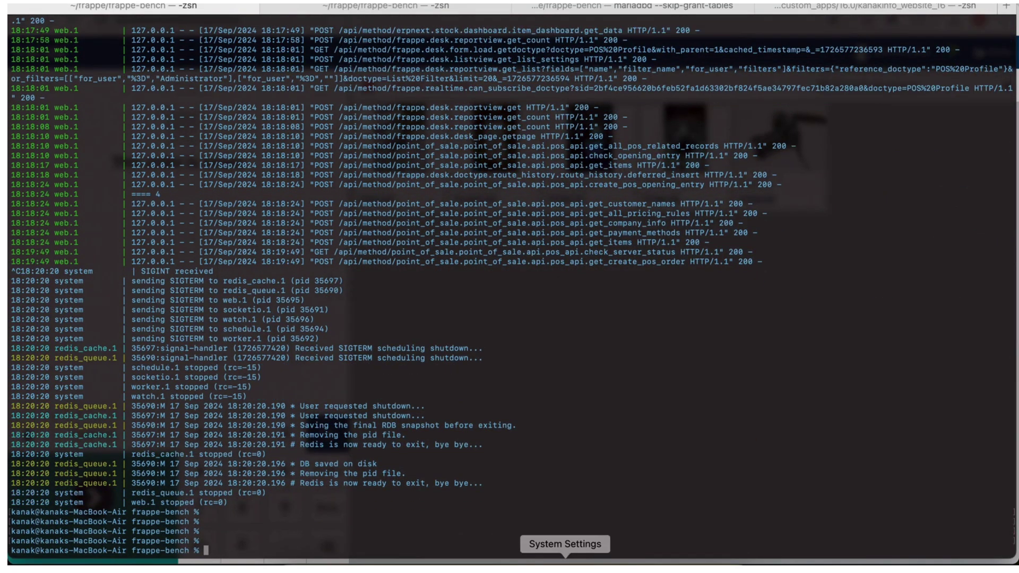
left_click(531, 569)
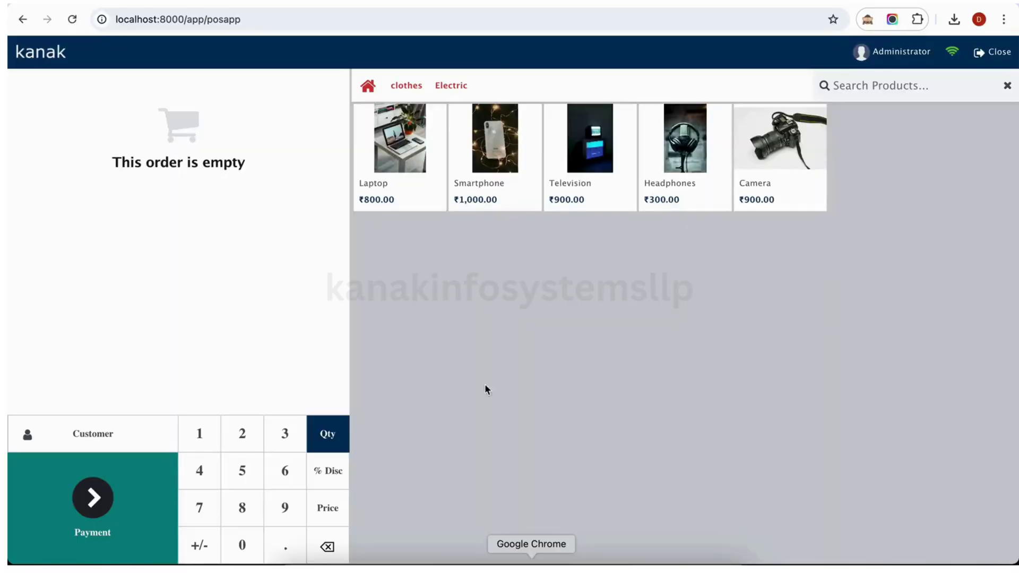
Step: Add a Laptop, a Smartphone and, after searching 'book', a Book to the new order
left_click(407, 162)
left_click(485, 166)
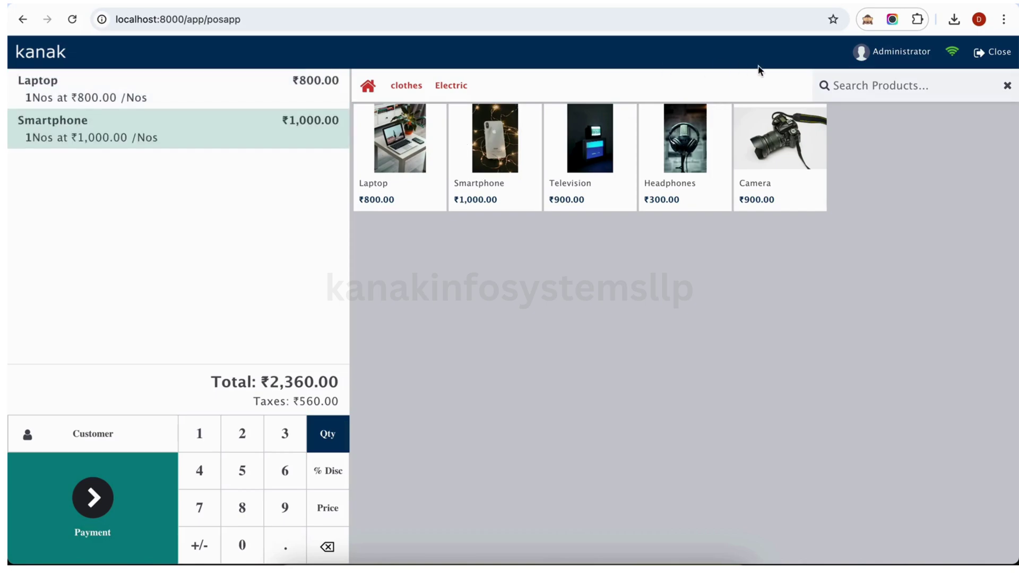
left_click(883, 85)
type("book")
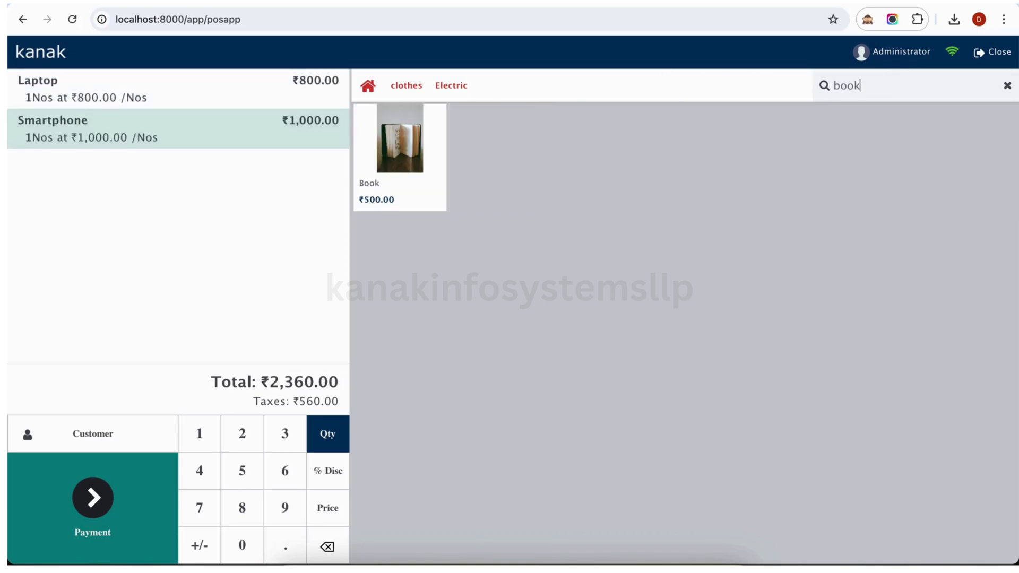
left_click(410, 153)
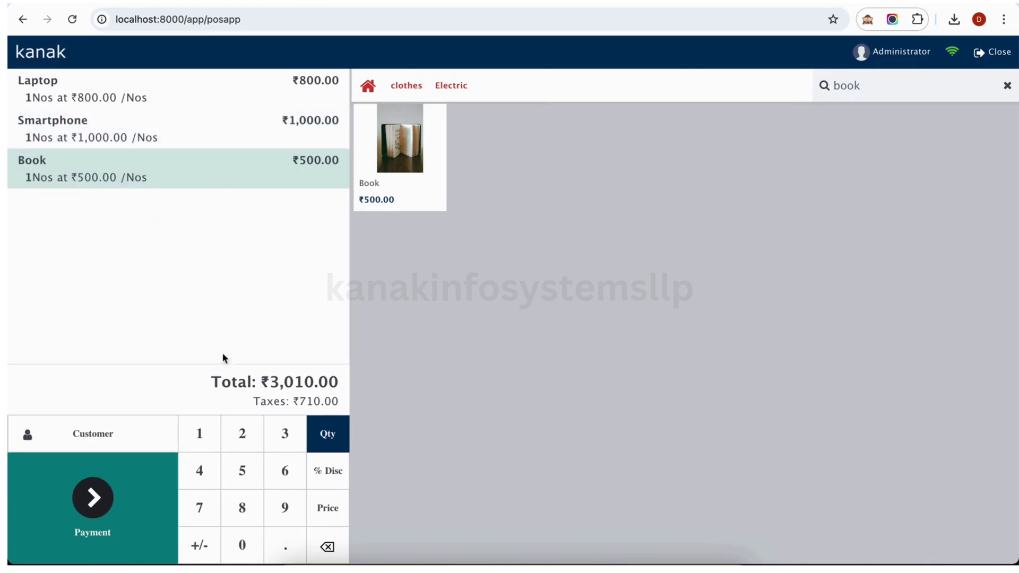
Step: Set the Book quantity to 20, bringing the order total to ₹15,360.00
left_click(245, 436)
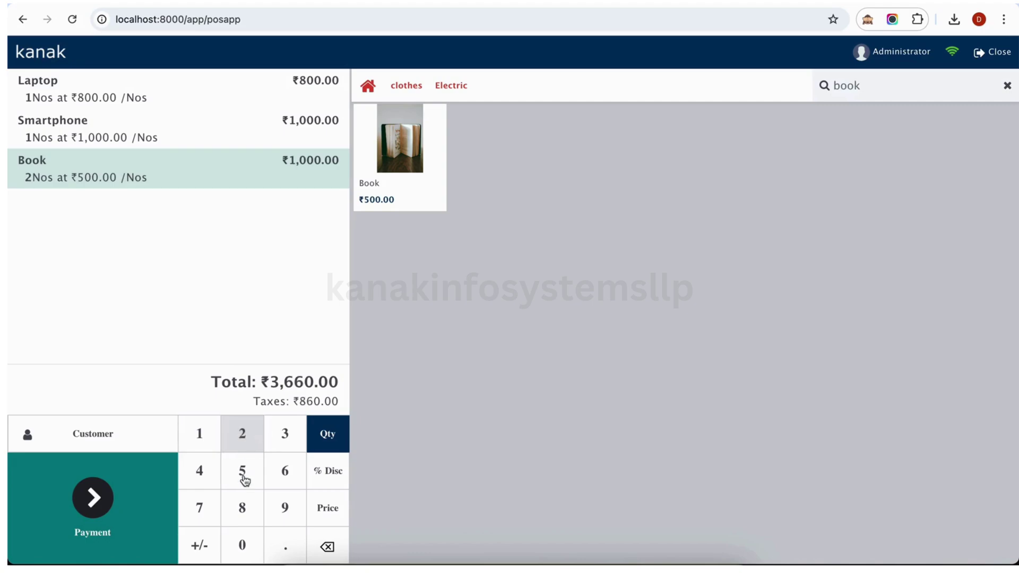
left_click(243, 541)
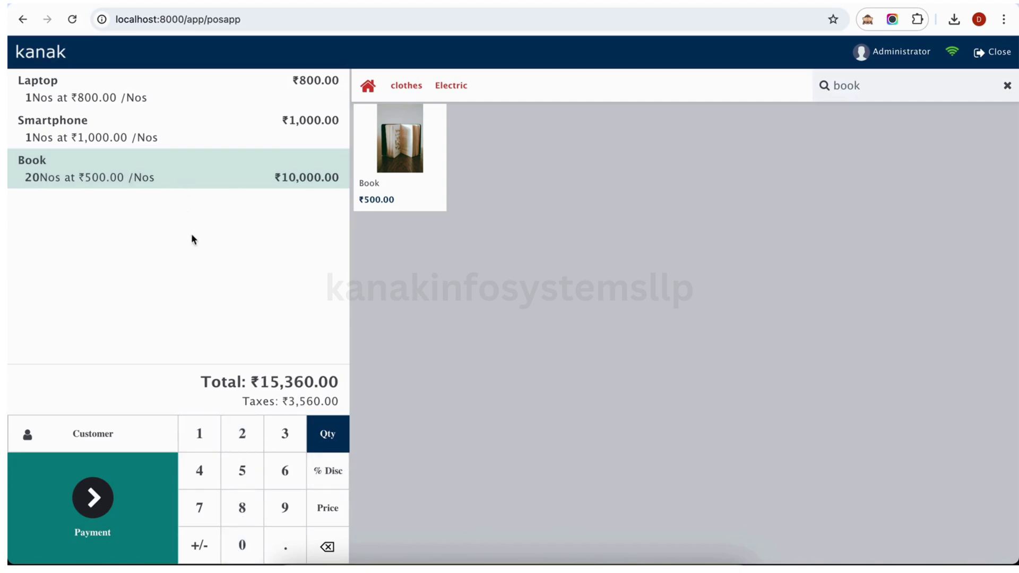
left_click(338, 511)
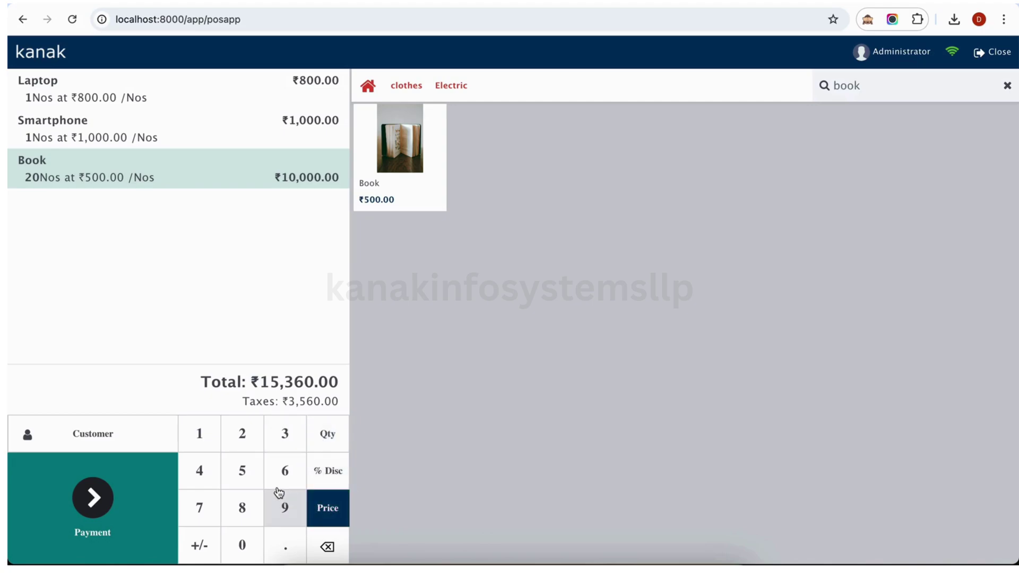
Step: Set the Book's price to ₹5.00, assign customer West View Software Ltd., and proceed to payment
left_click(260, 479)
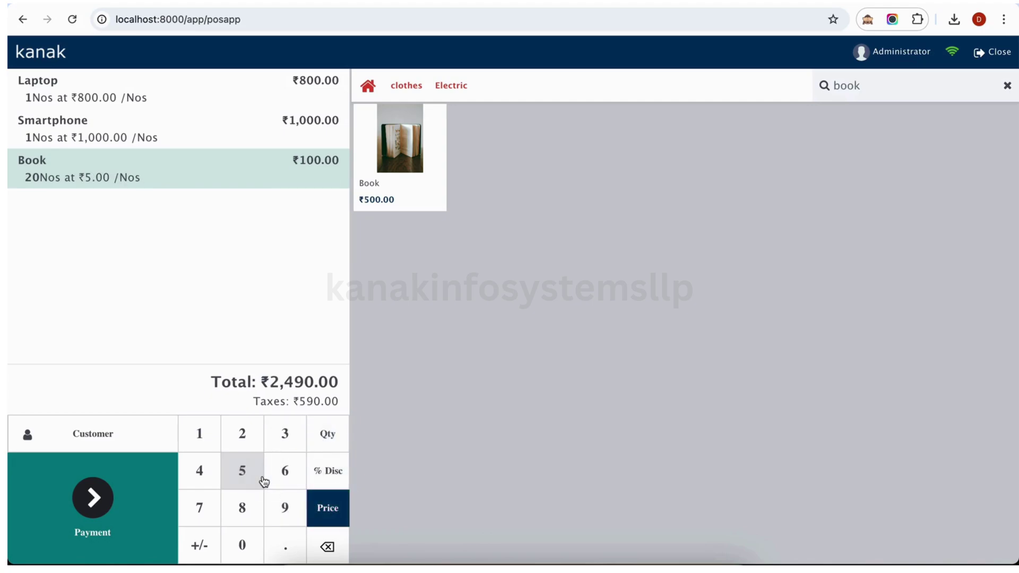
left_click(88, 436)
left_click(725, 75)
type("west")
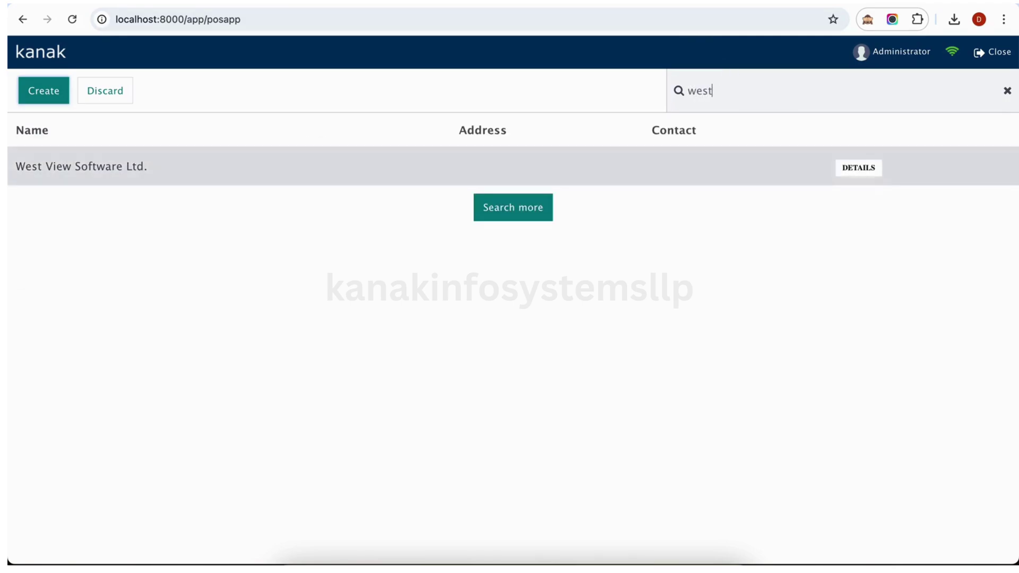
left_click(261, 158)
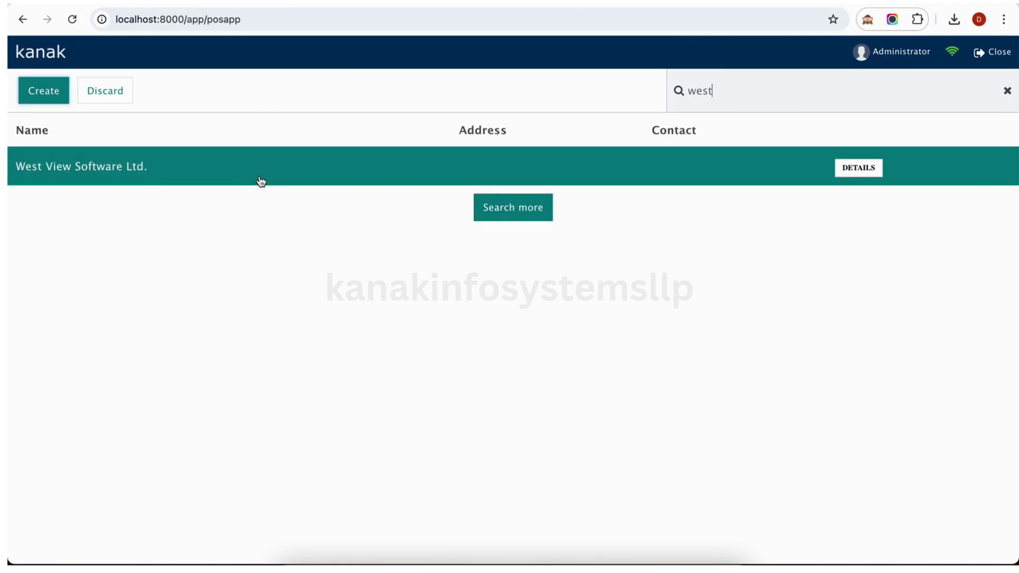
left_click(122, 497)
Step: Pay the ₹2,490.00 order fully in cash, validate it, and start a new empty order
left_click(133, 158)
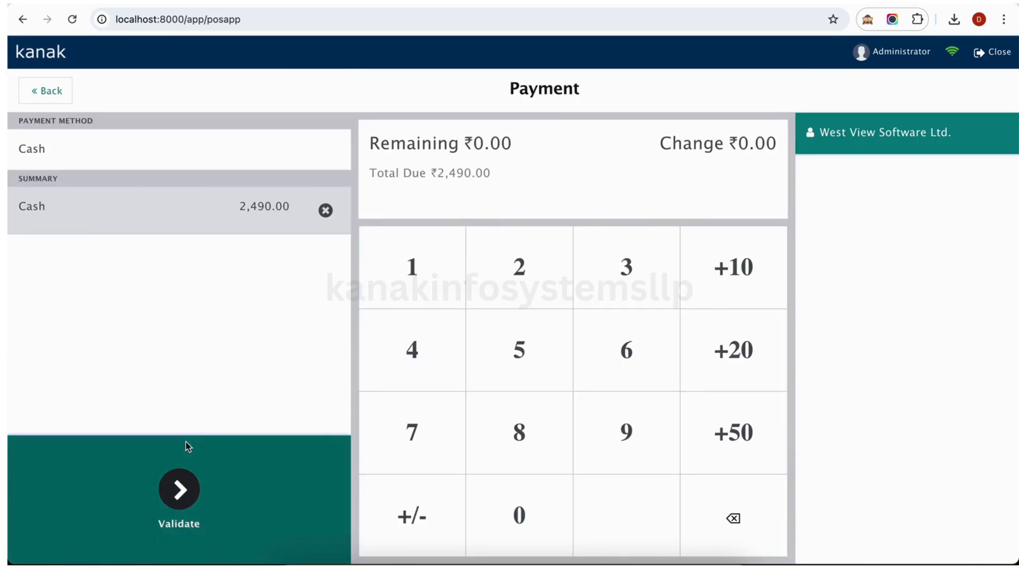
left_click(188, 495)
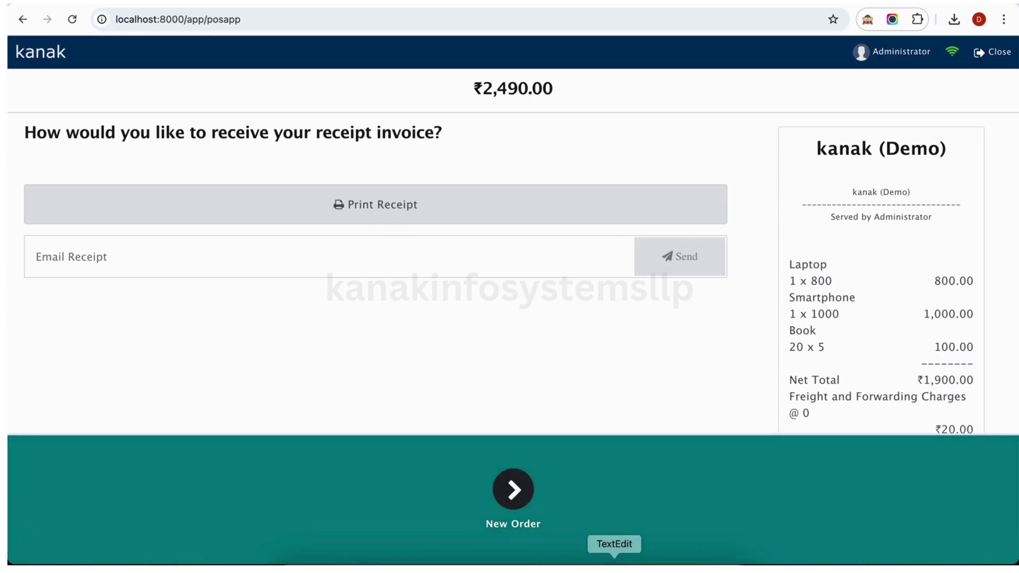
left_click(514, 488)
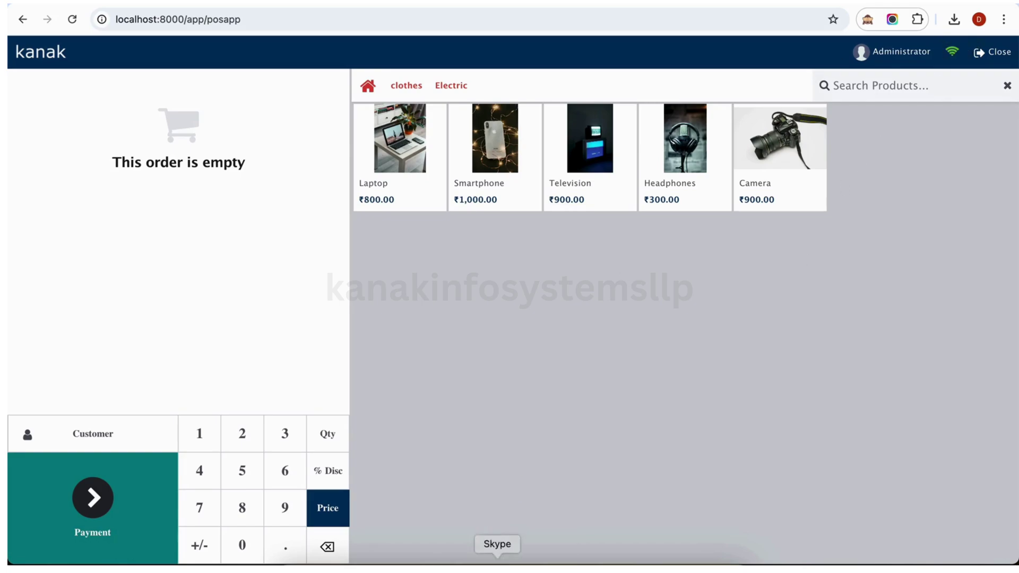
Step: Restart the server with 'bench start' in Terminal, then return to the browser
left_click(464, 558)
type("bench start")
key("Return")
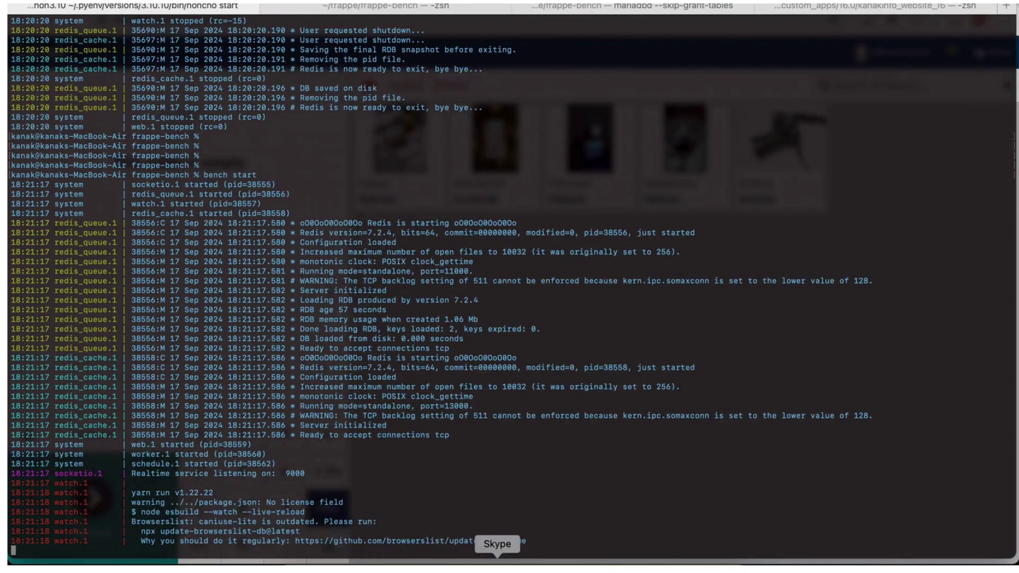
left_click(531, 557)
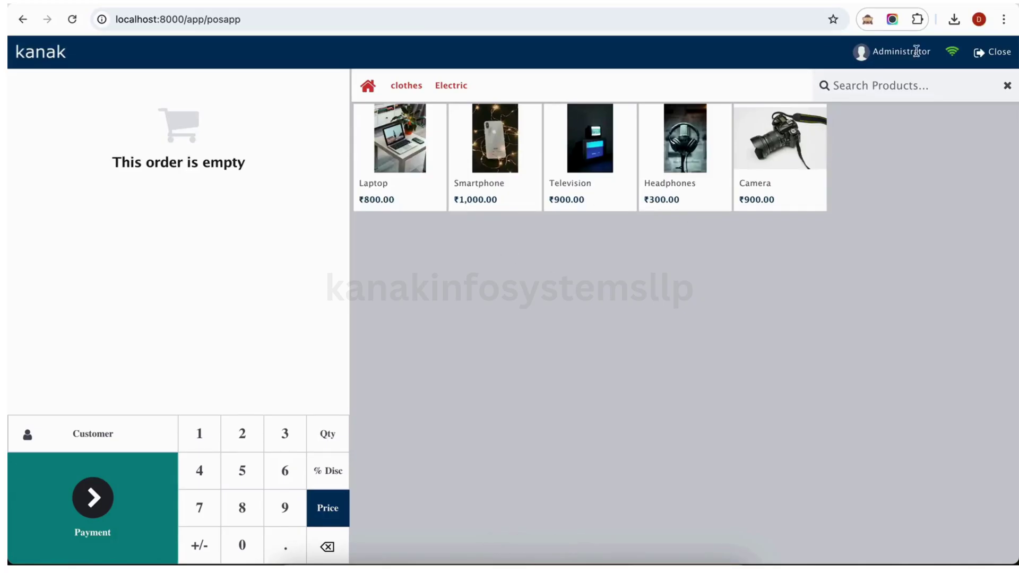
Step: Close the POS session with a cash closing amount of 10615 and submit the closing
left_click(951, 52)
left_click(988, 53)
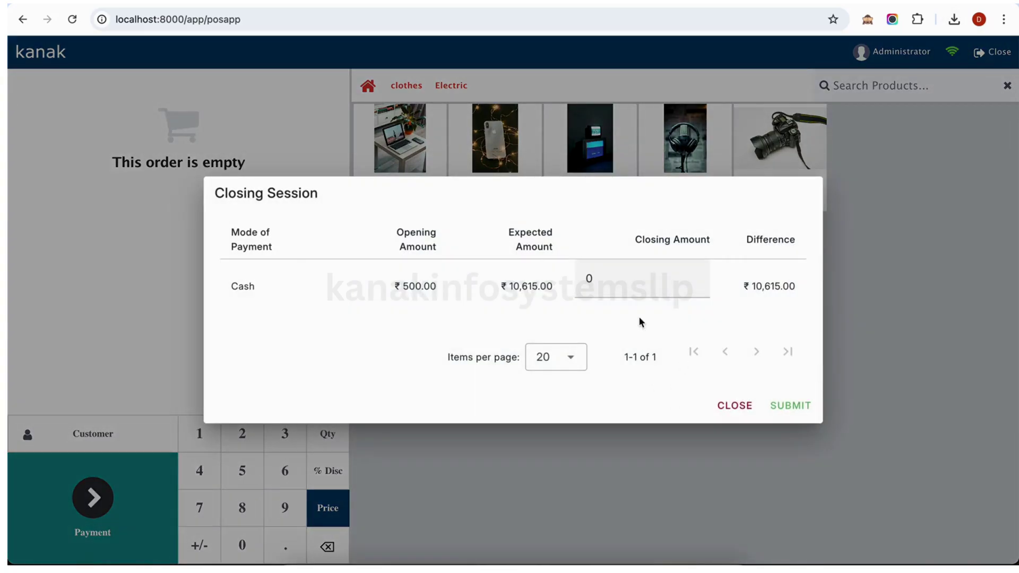
left_click(595, 274)
key("BackSpace")
type("1061")
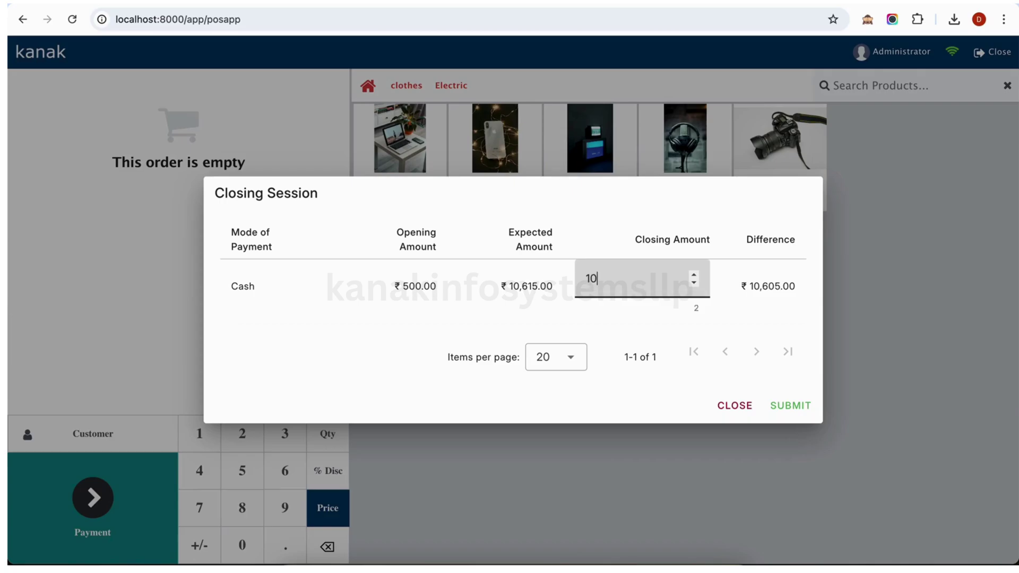
type("5")
left_click(786, 405)
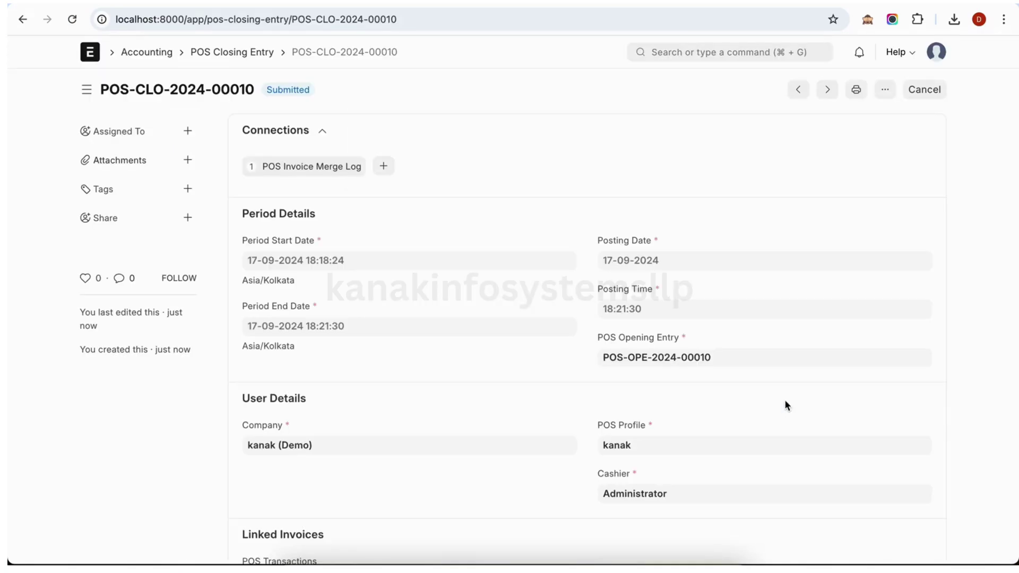
Step: Search the awesome bar for 'in' from the POS-CLO-2024-00010 page
left_click(680, 55)
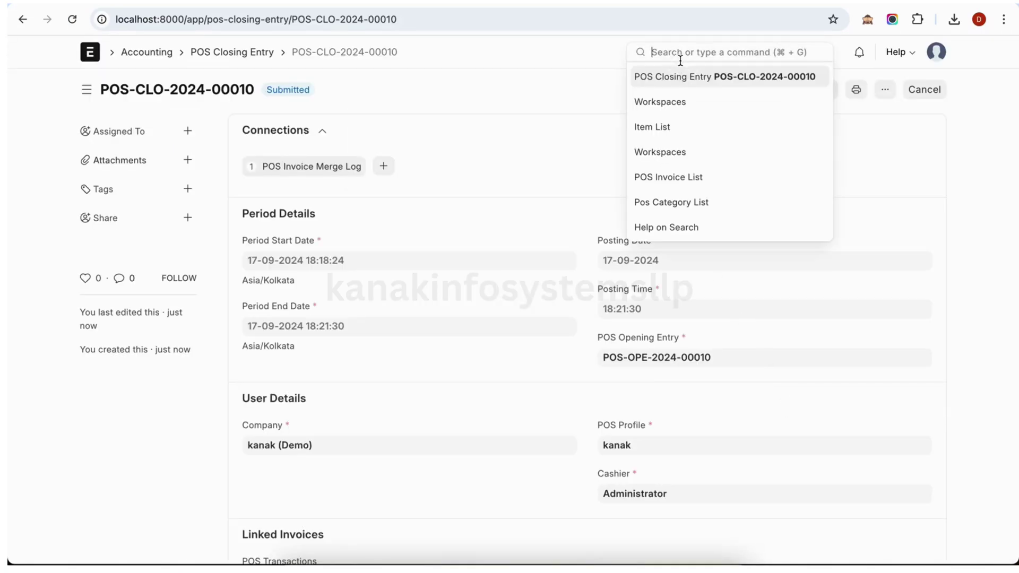
type("i")
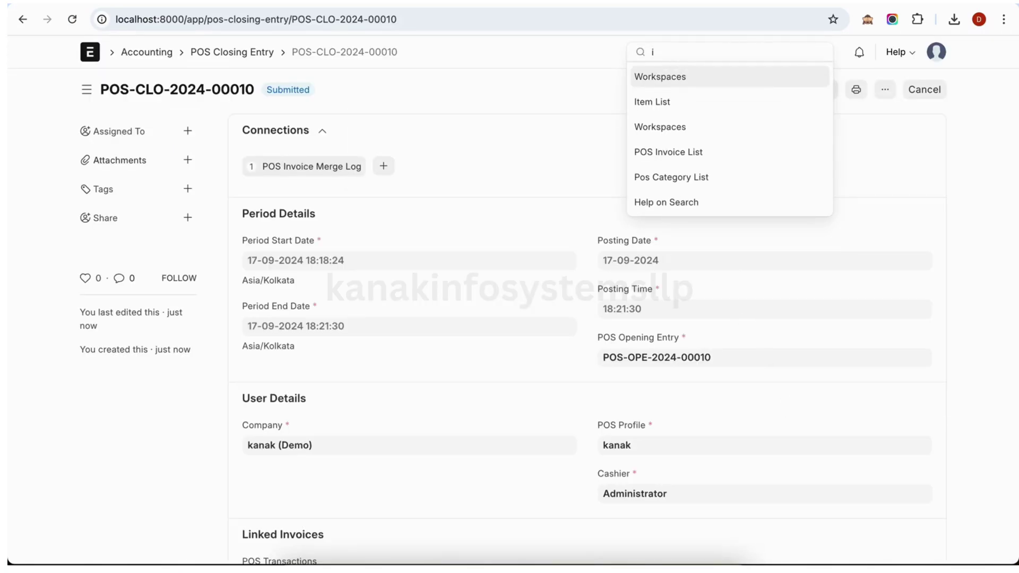
type("n")
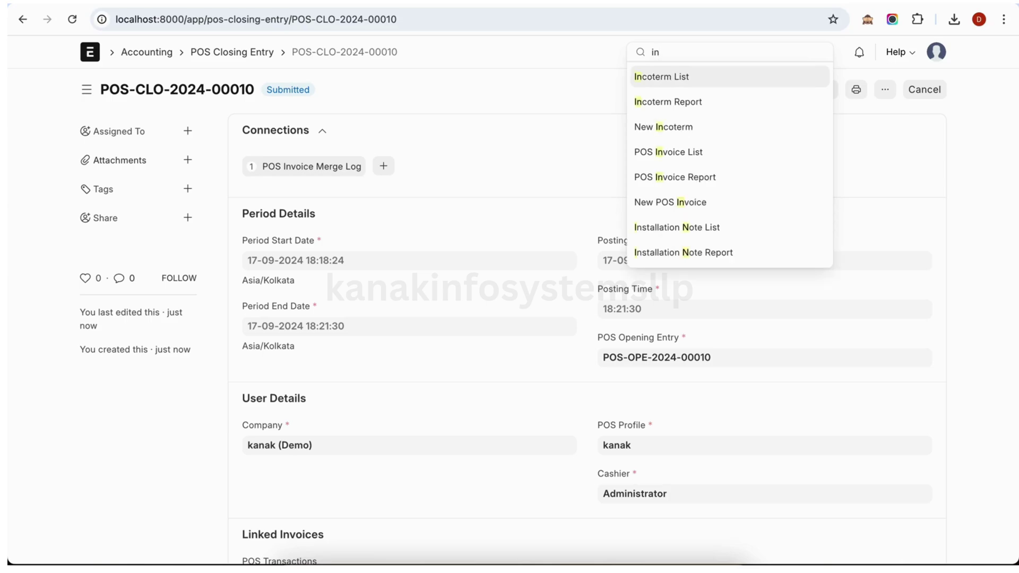